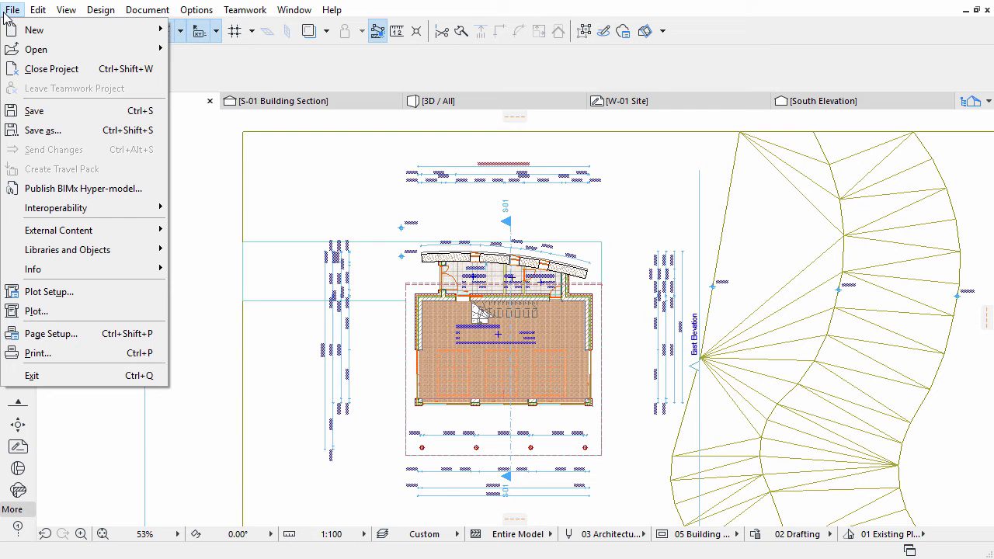
Open the TS03_ch5.pln project from the Complete Project Files folder.
click(198, 45)
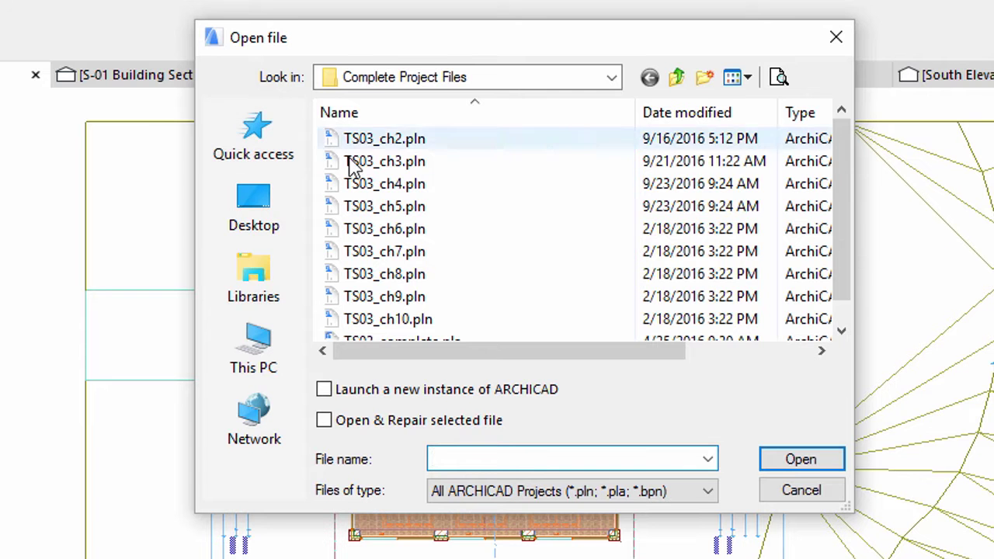
click(345, 207)
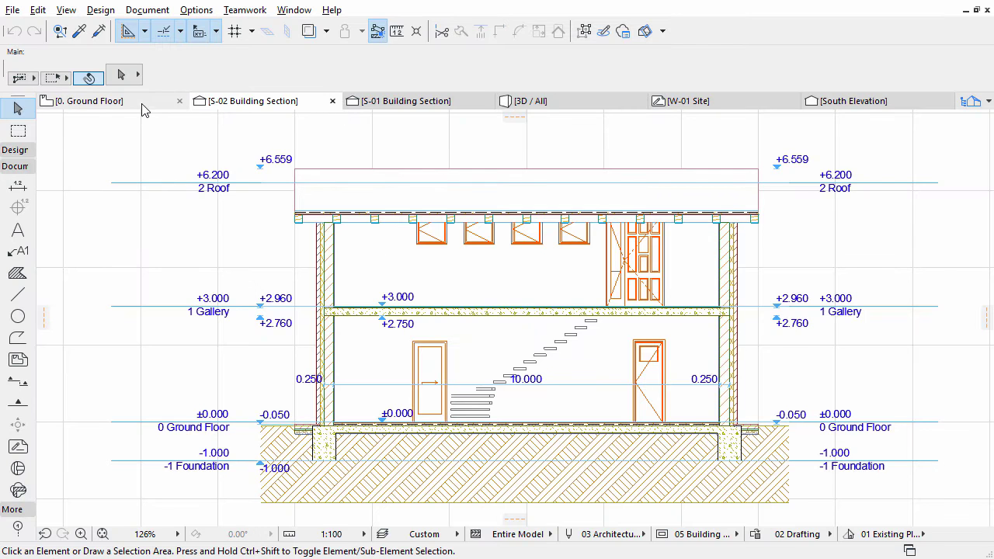
Switch to the 0. Ground Floor plan and pick the Object Tool from the Design tools.
click(142, 108)
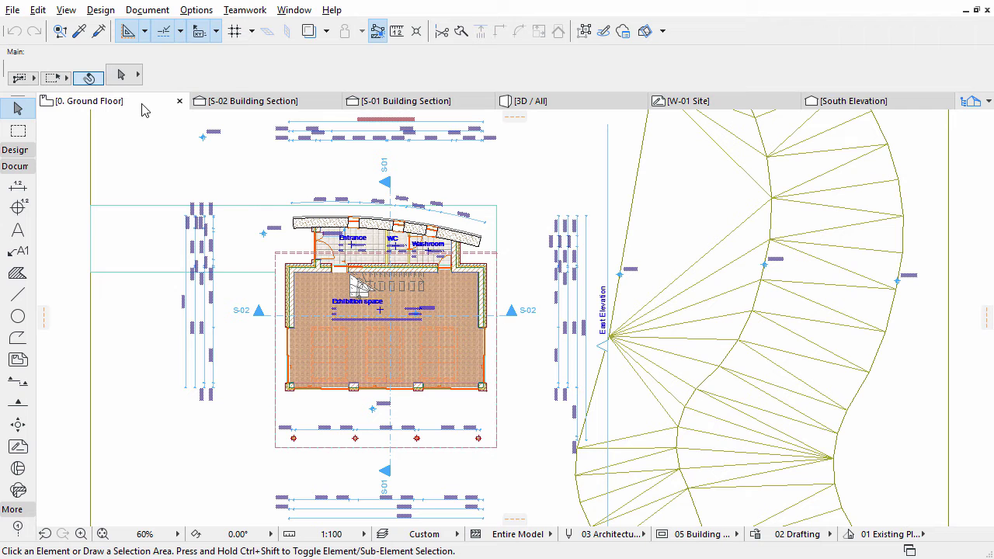
click(16, 167)
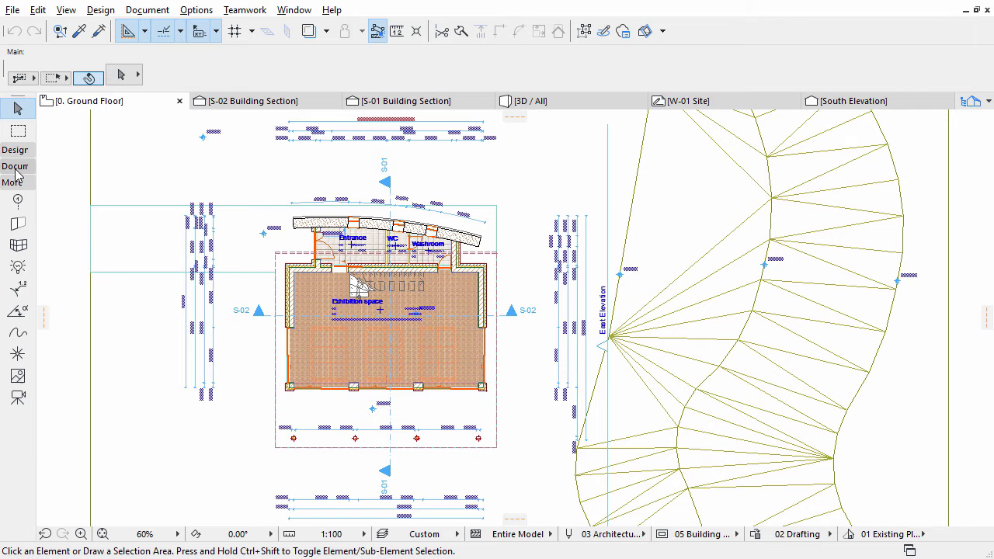
click(15, 152)
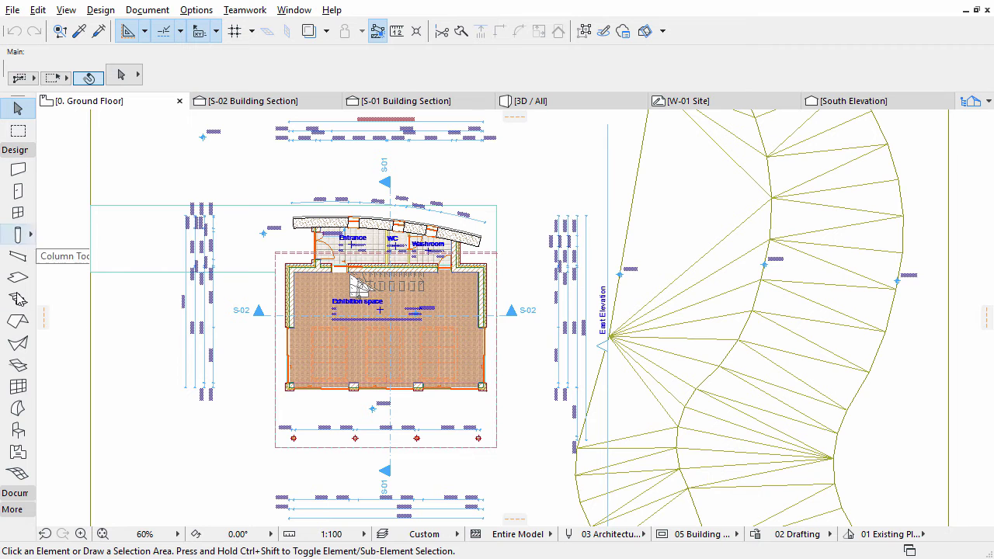
click(18, 431)
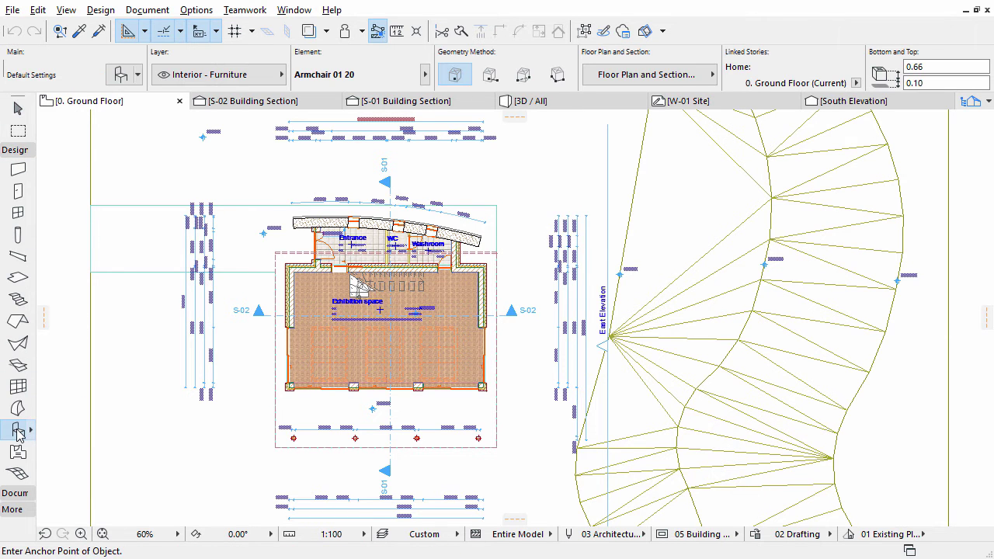
click(121, 75)
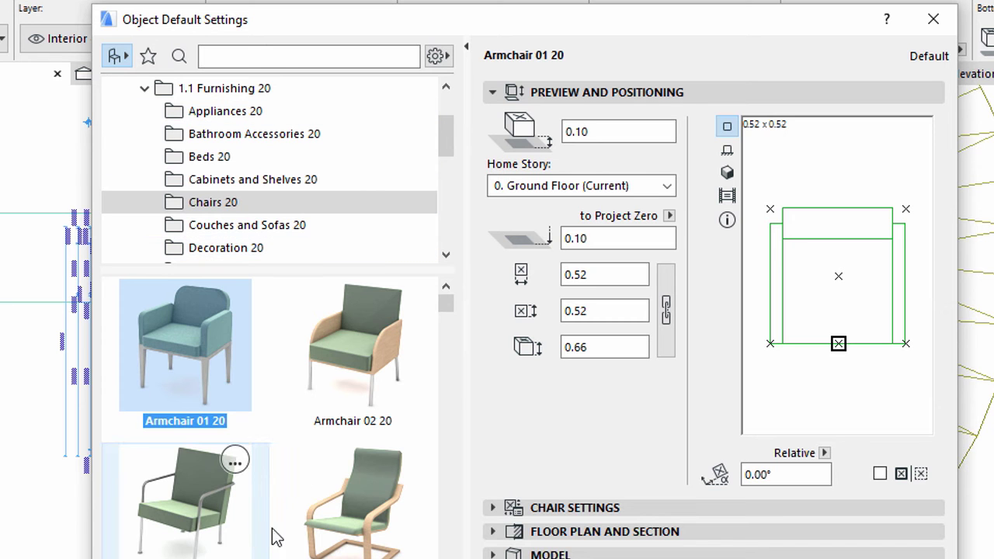
mouse_move(442, 147)
mouse_down()
mouse_move(446, 128)
mouse_move(455, 212)
mouse_move(453, 153)
mouse_up()
click(337, 56)
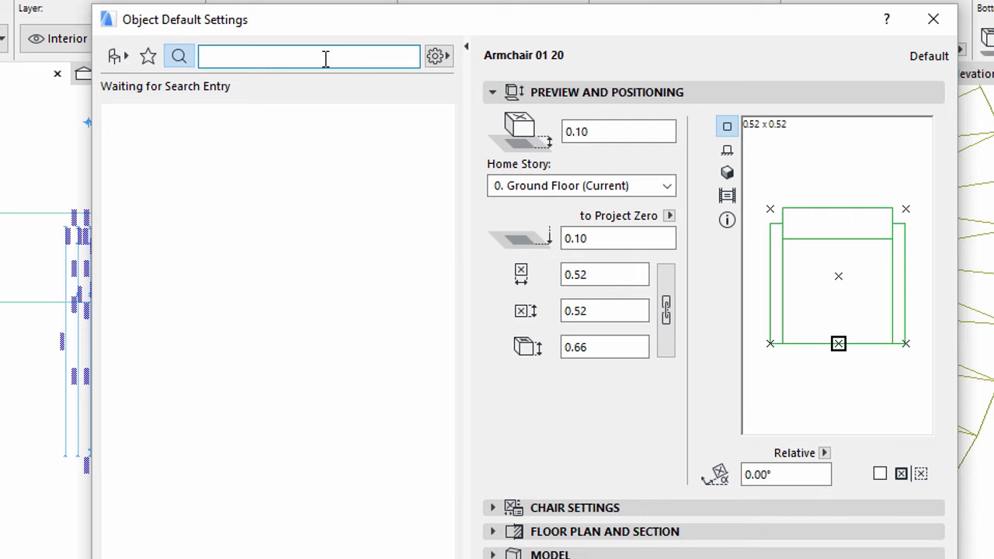
click(118, 58)
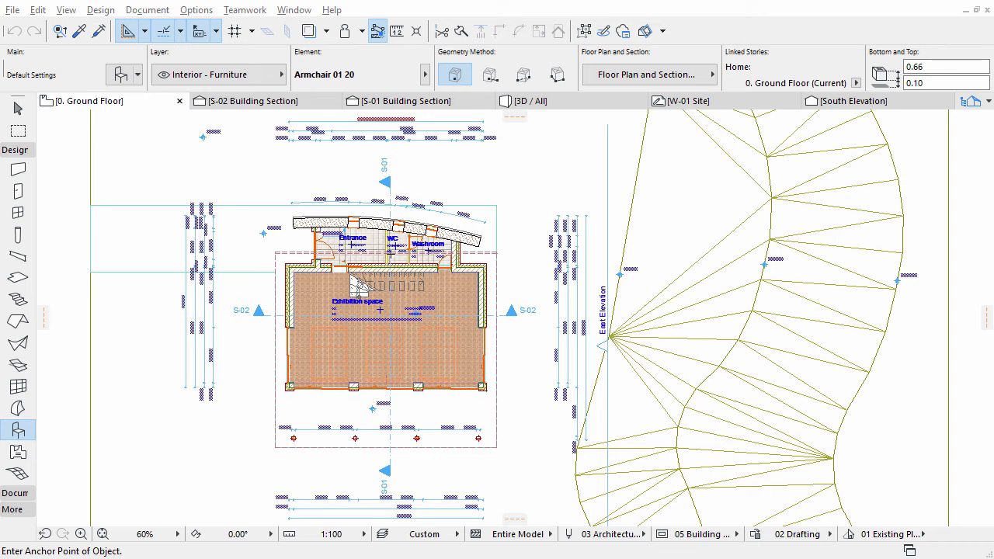
Bring up the Library Manager via File > Libraries and Objects.
click(17, 13)
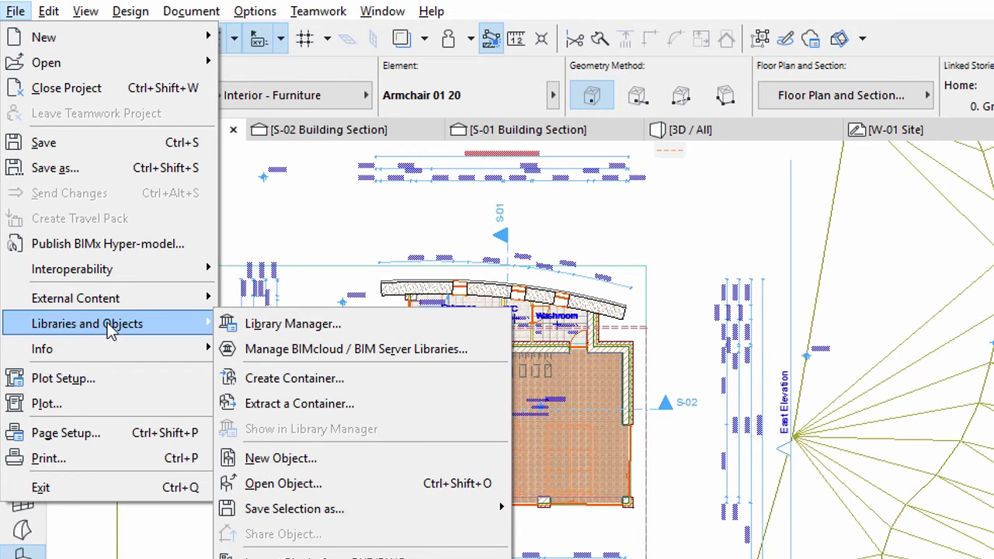
click(273, 326)
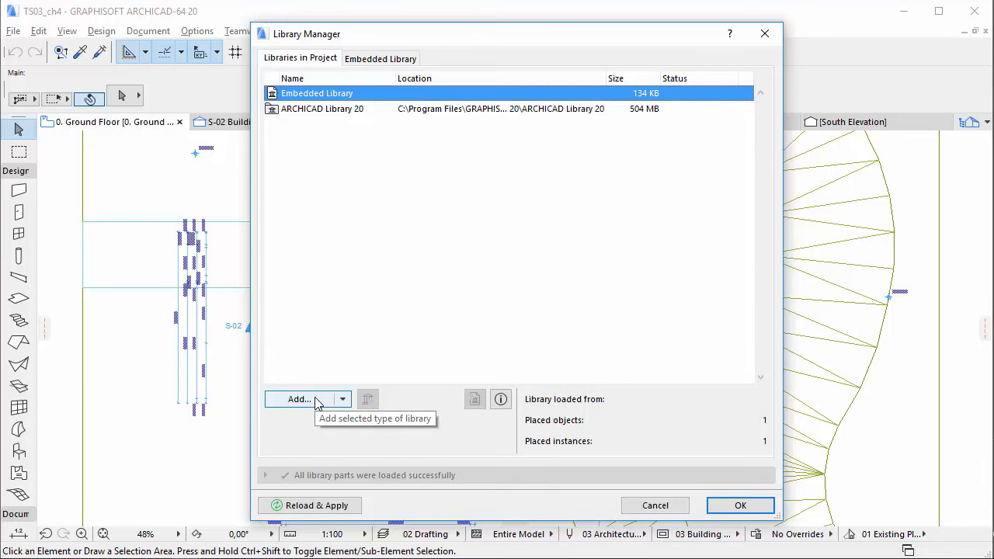
Add the Training Textures folder as a project library, then reload and accept.
click(316, 403)
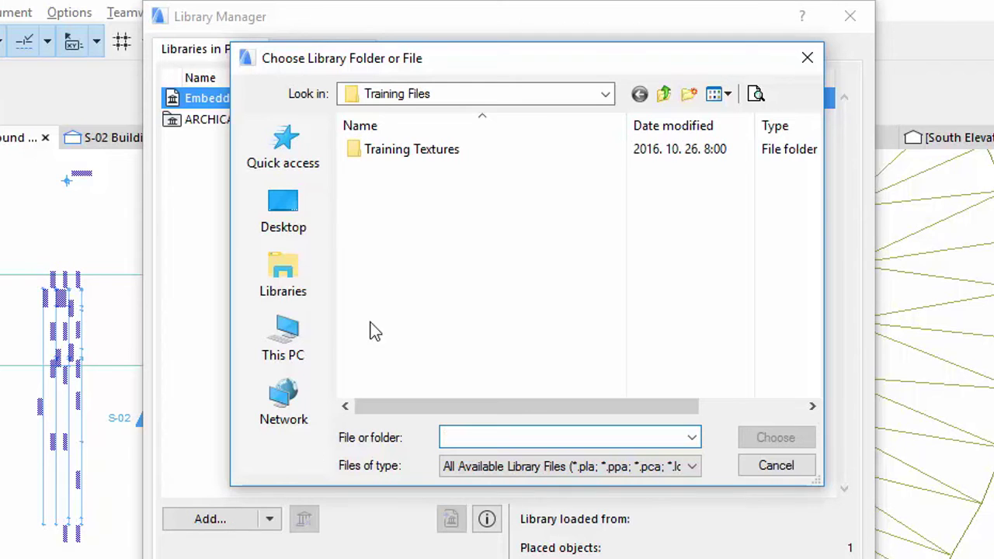
click(482, 155)
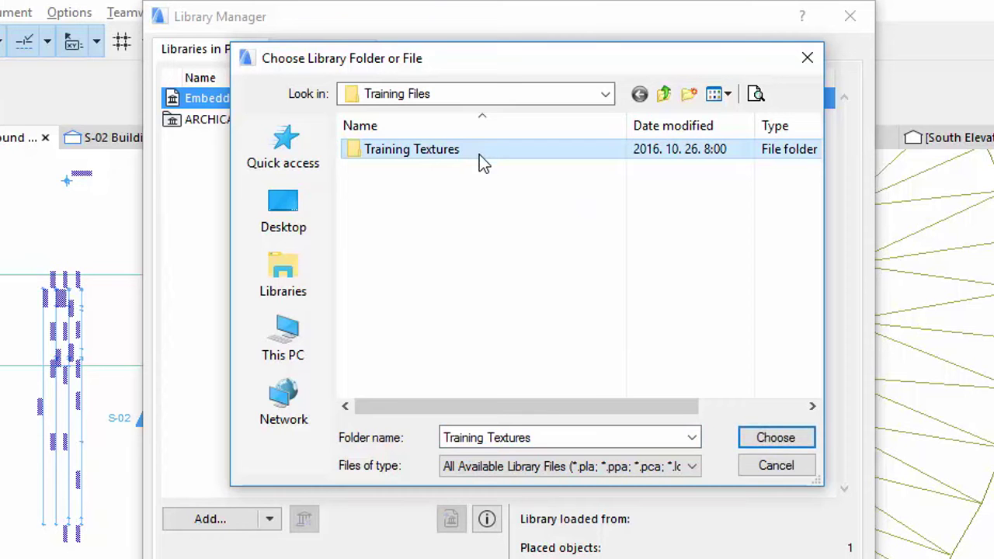
click(768, 440)
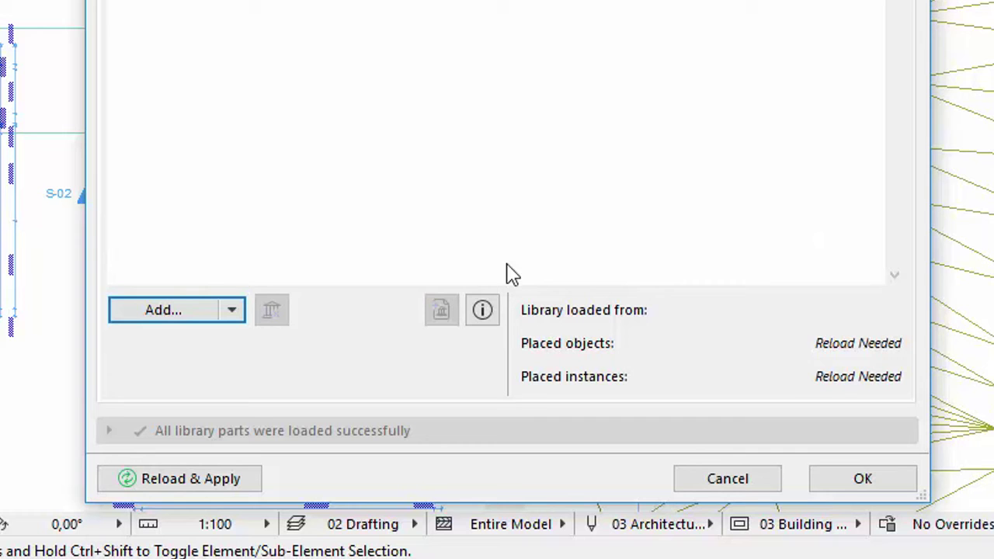
click(218, 482)
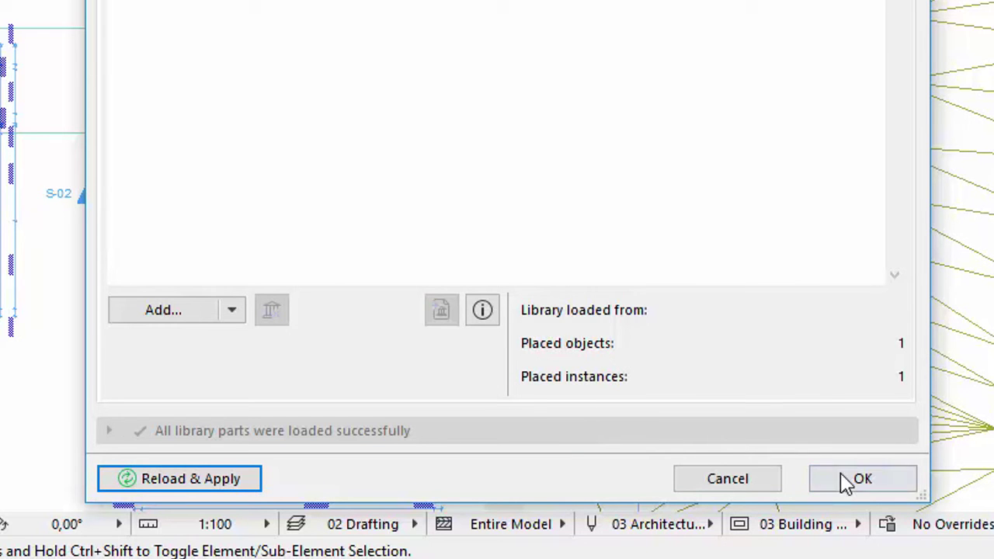
click(862, 480)
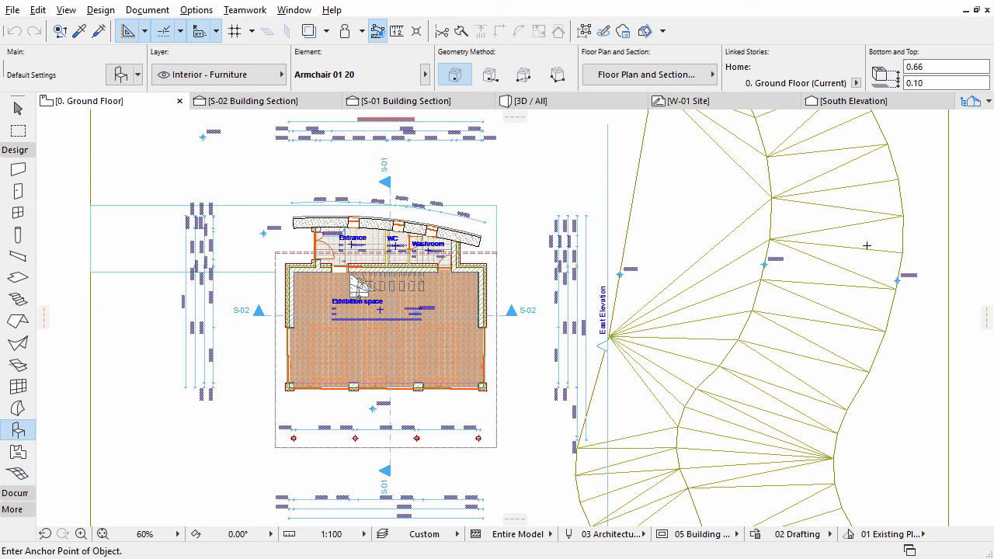
Go to the 1. Gallery story in the Navigator and bring up Object Default Settings.
click(967, 104)
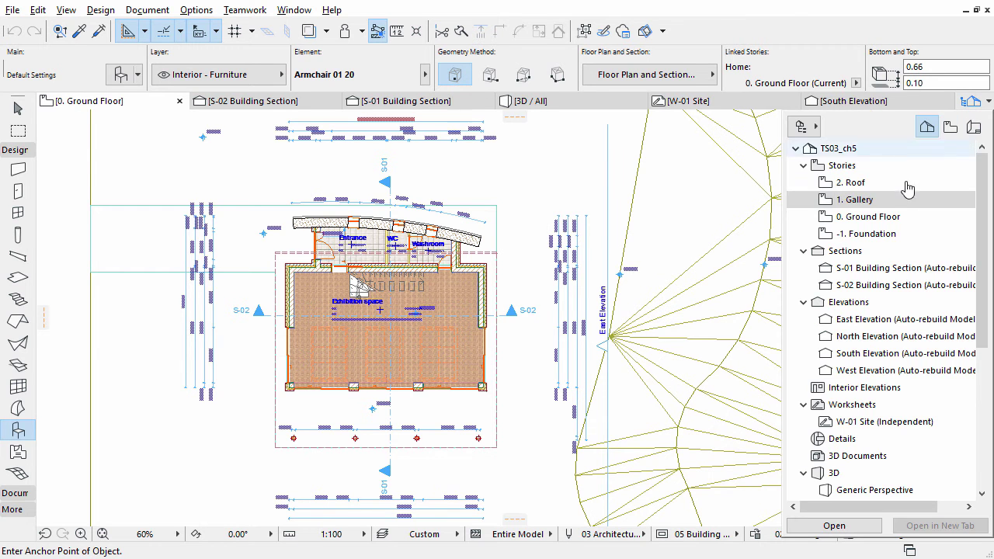
double_click(863, 204)
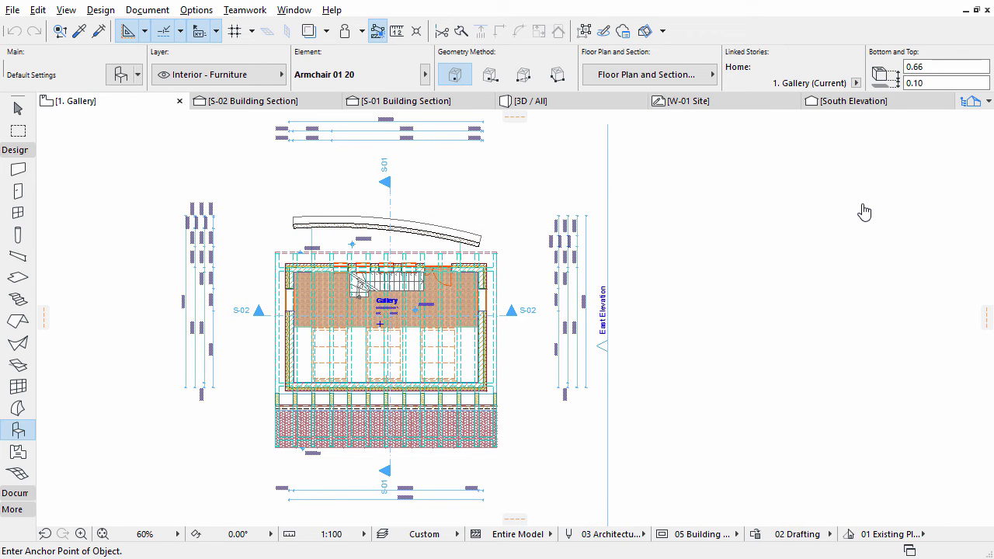
double_click(16, 431)
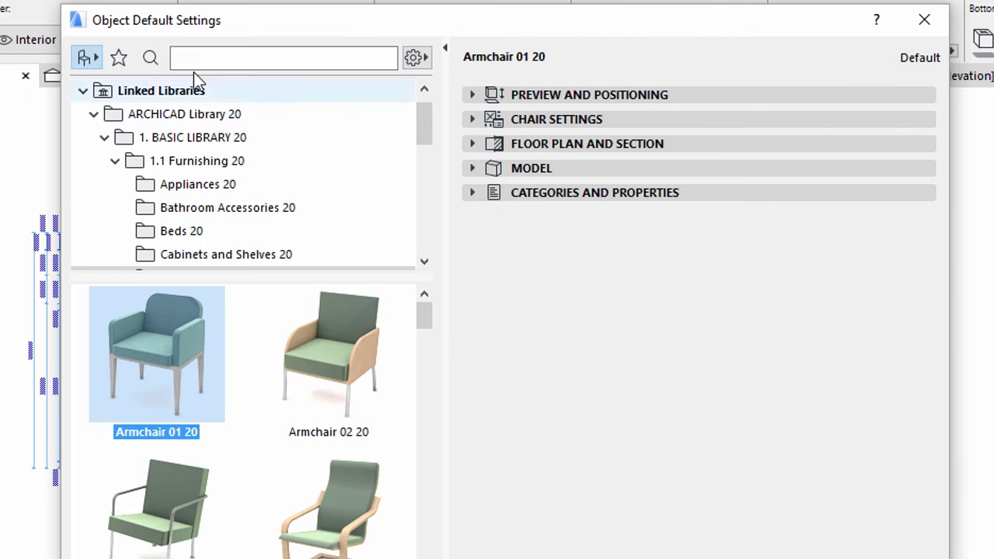
Search the library for 'railing' and choose the Rail Wired 01 20 object.
click(202, 56)
text(rail)
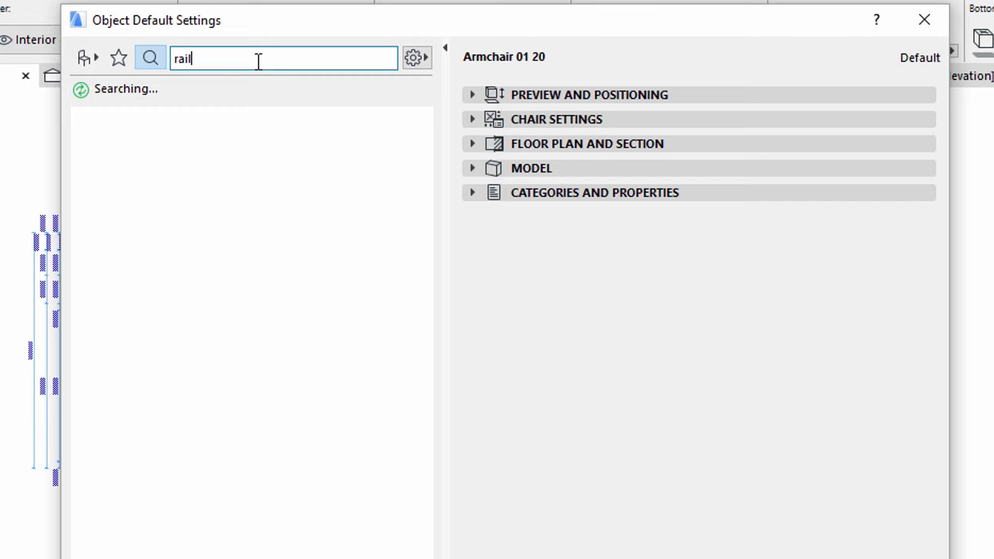
text(ing)
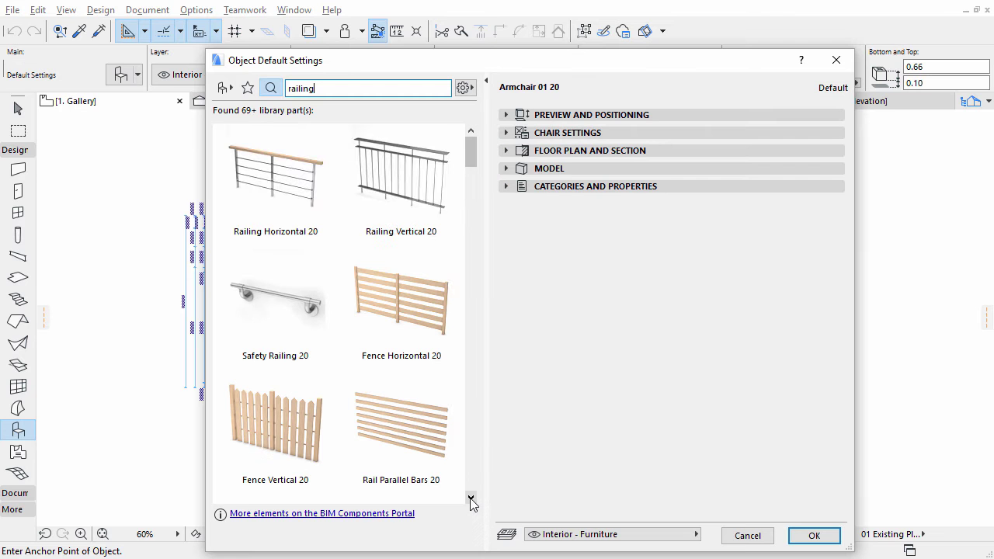
click(470, 497)
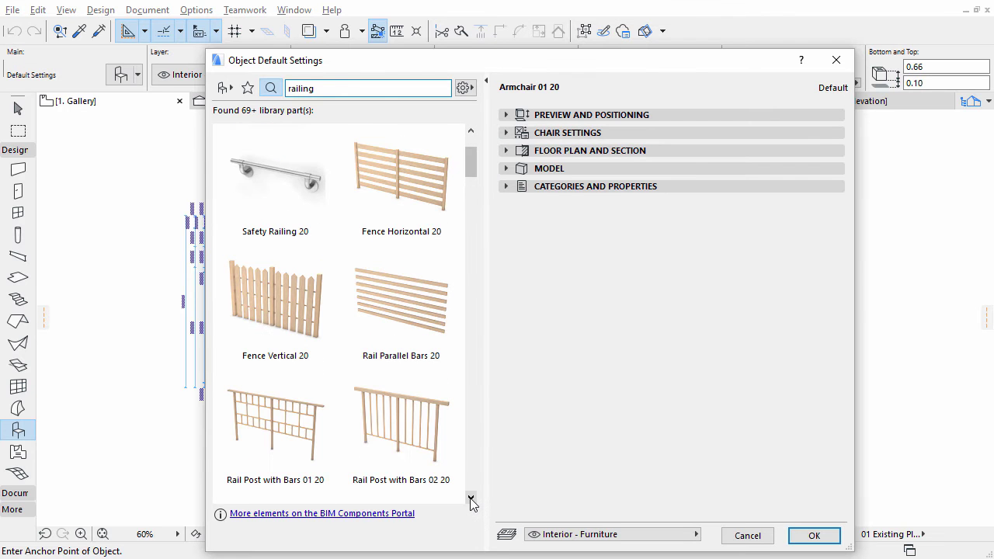
scroll(472, 500, down, 3)
click(412, 319)
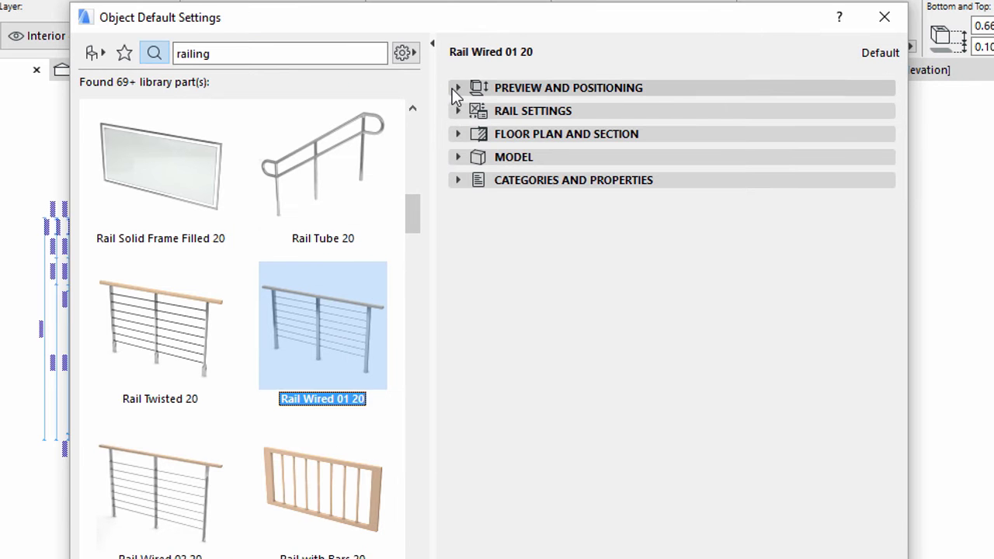
Give the rail a -0.15 offset, 90° rotation, opposite-end anchor and Gallery home story.
click(503, 115)
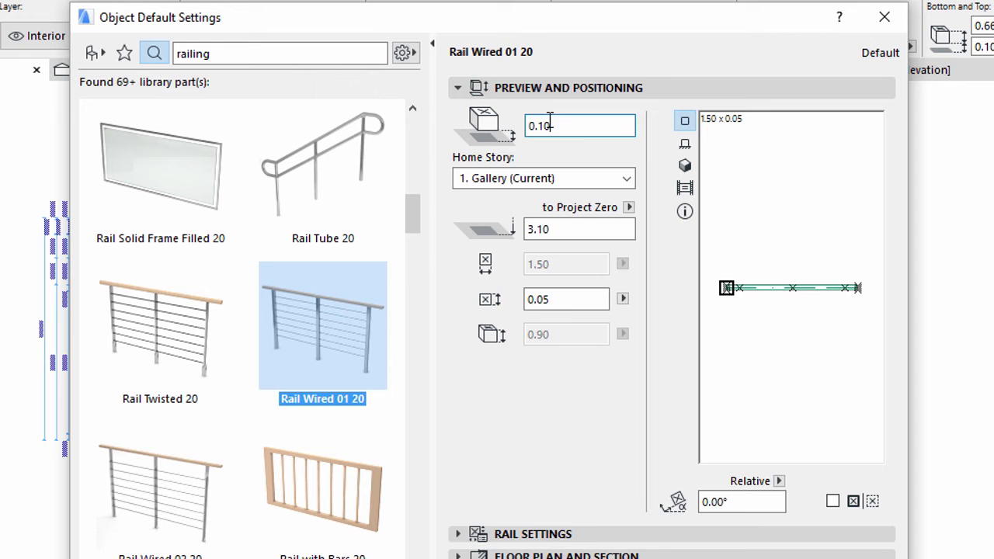
double_click(592, 125)
text(-0)
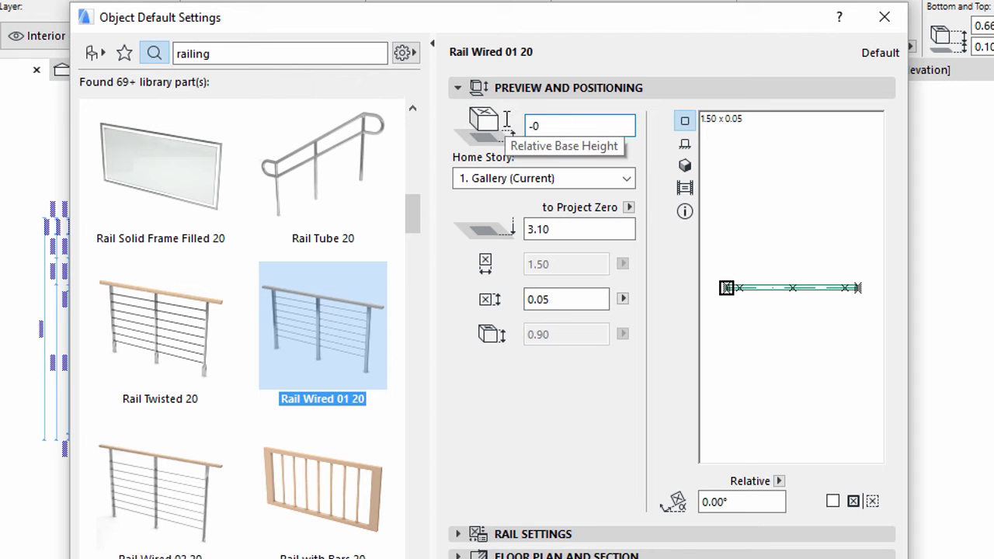
text(.15)
key(Tab)
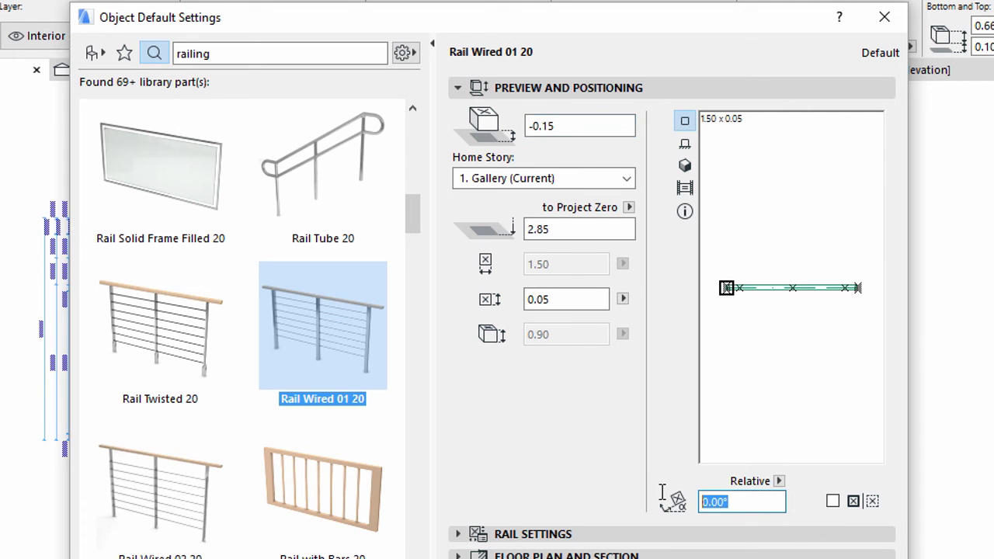
text(90)
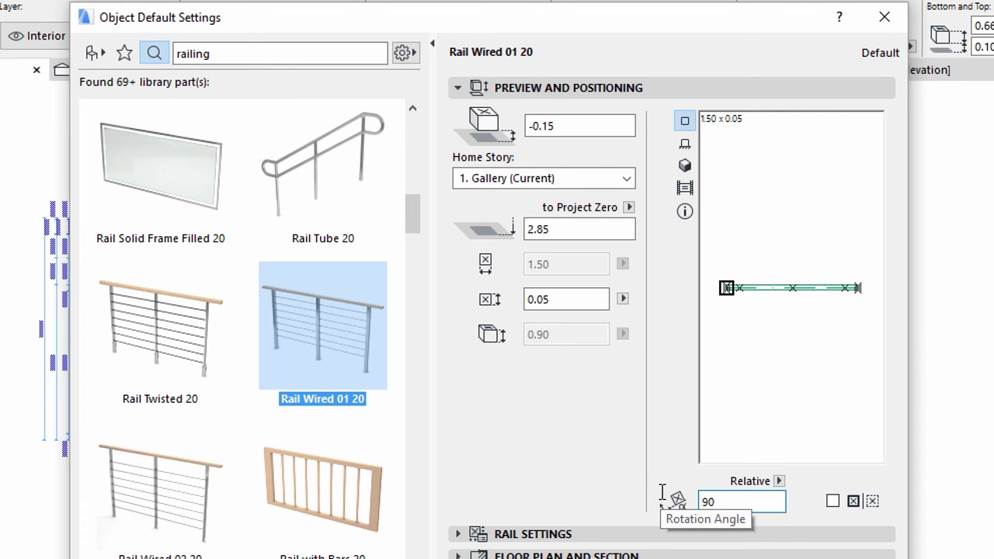
key(Return)
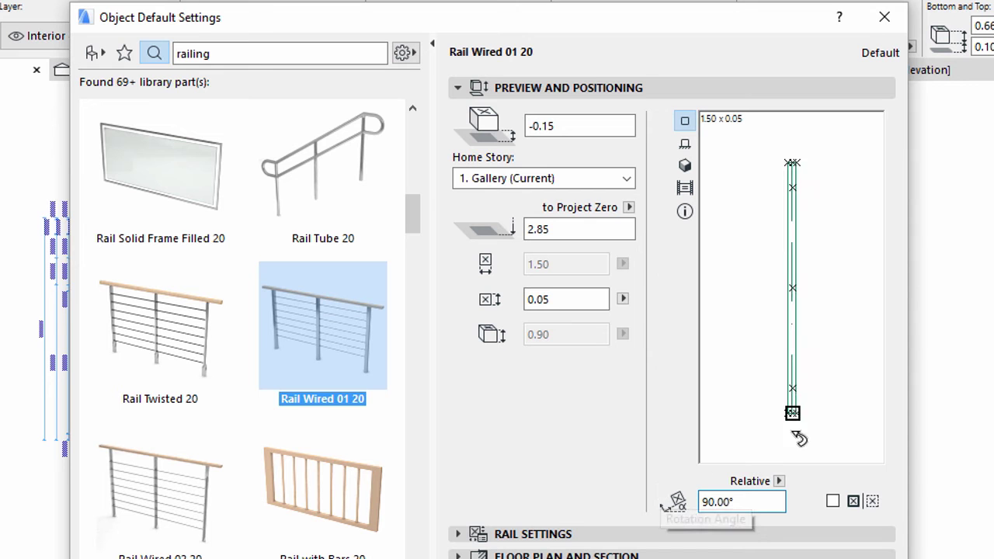
click(797, 413)
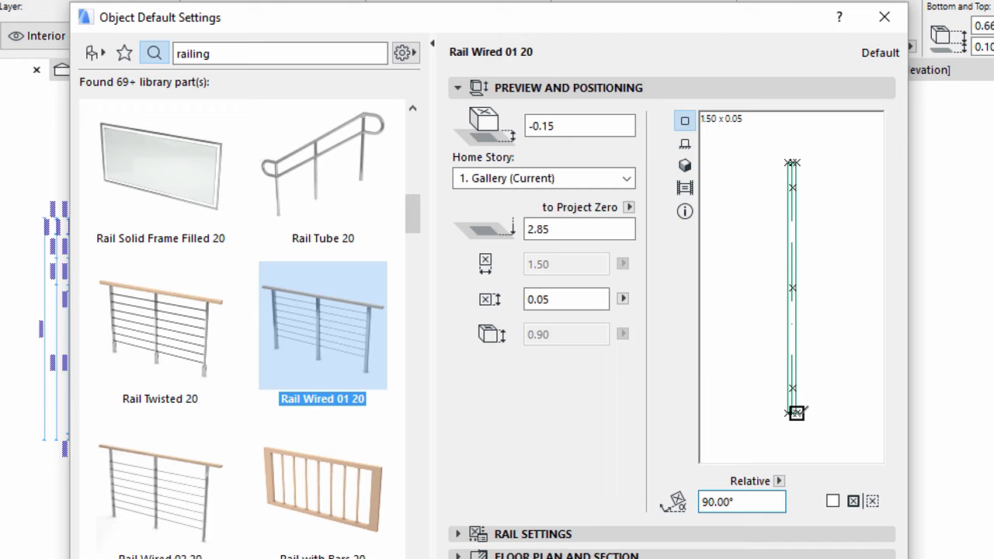
click(633, 179)
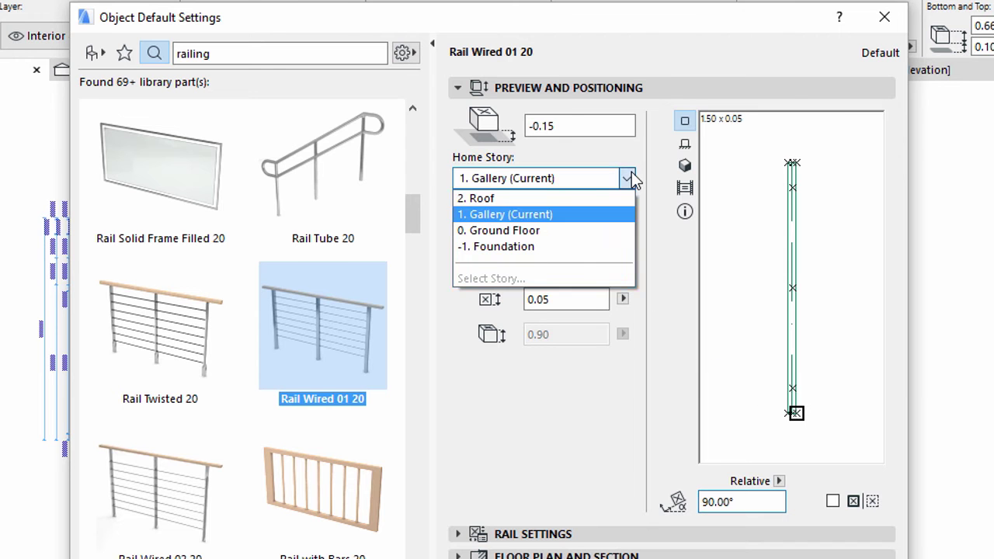
click(597, 222)
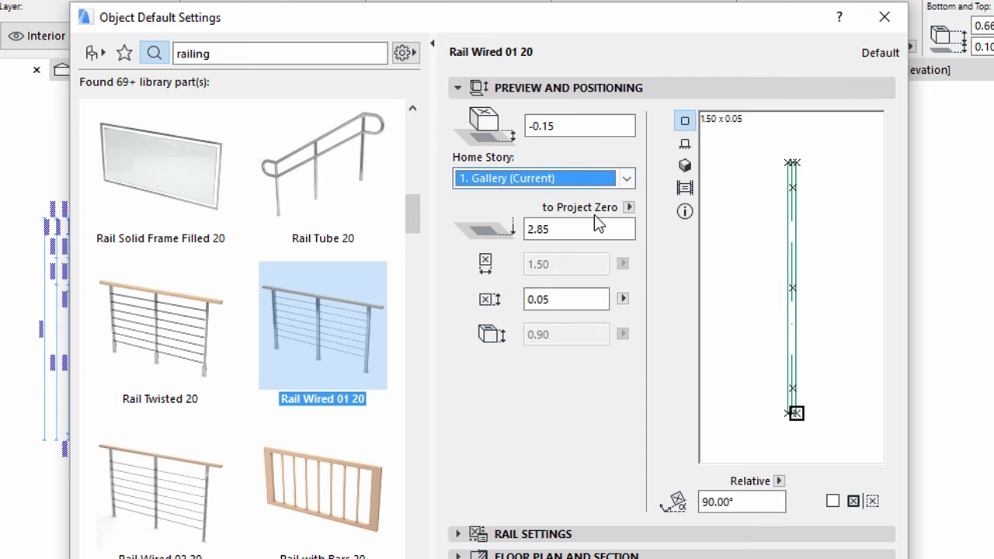
click(459, 90)
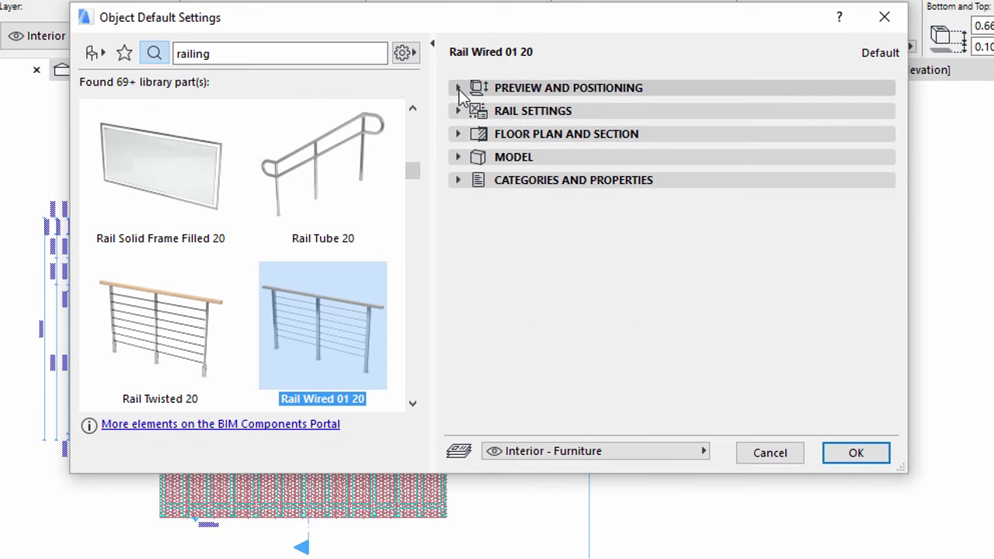
Set the wired rail height to 0.95 under Style and Dimensions.
click(462, 110)
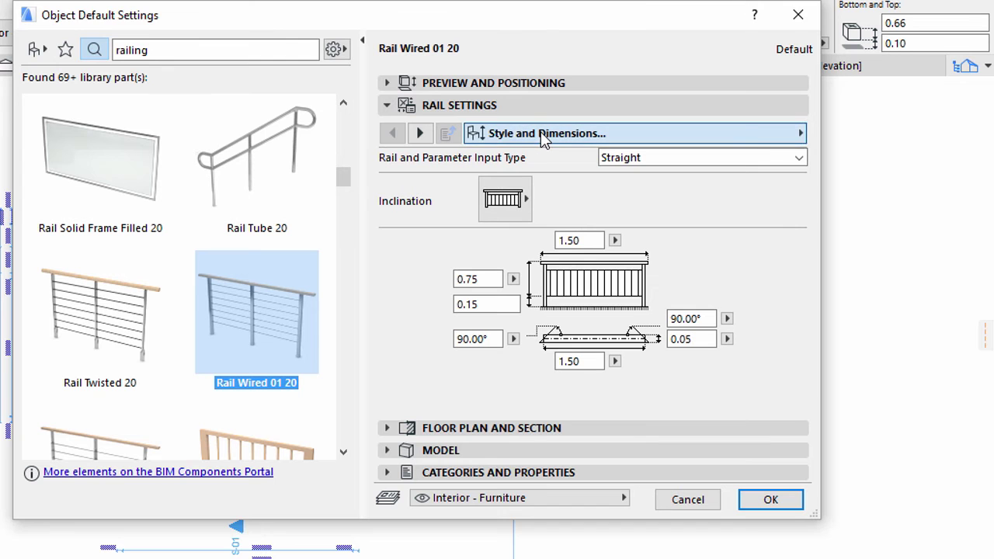
click(540, 131)
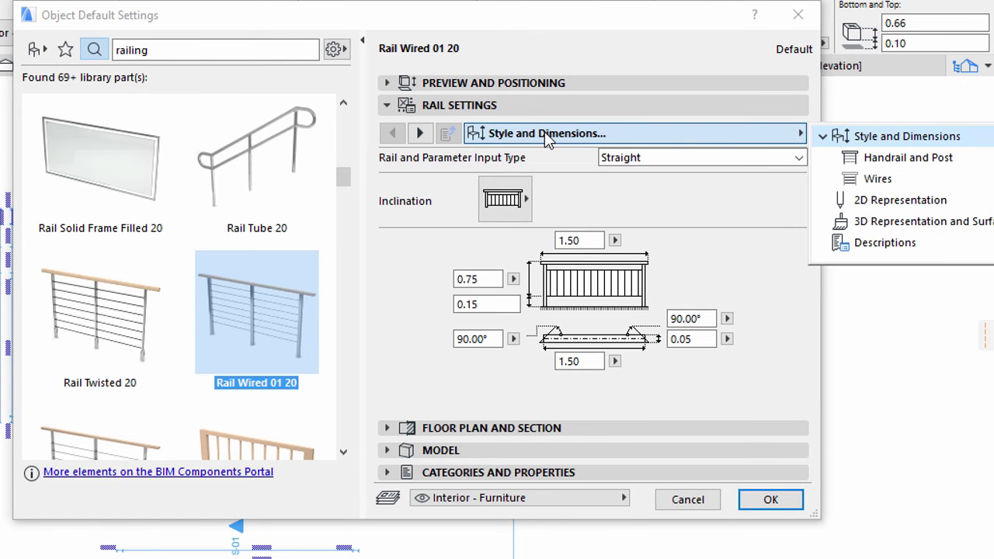
click(862, 143)
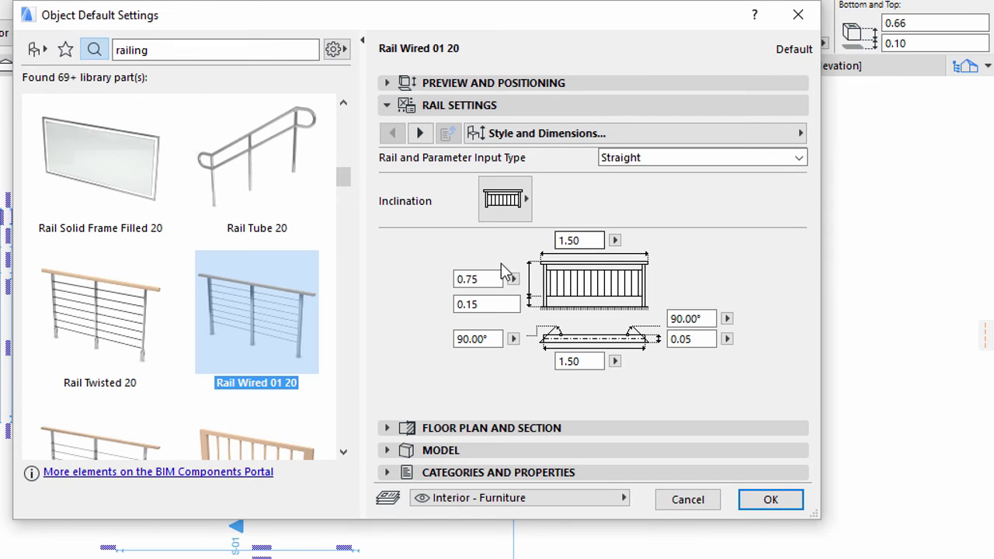
double_click(483, 277)
text(0.9)
key(Return)
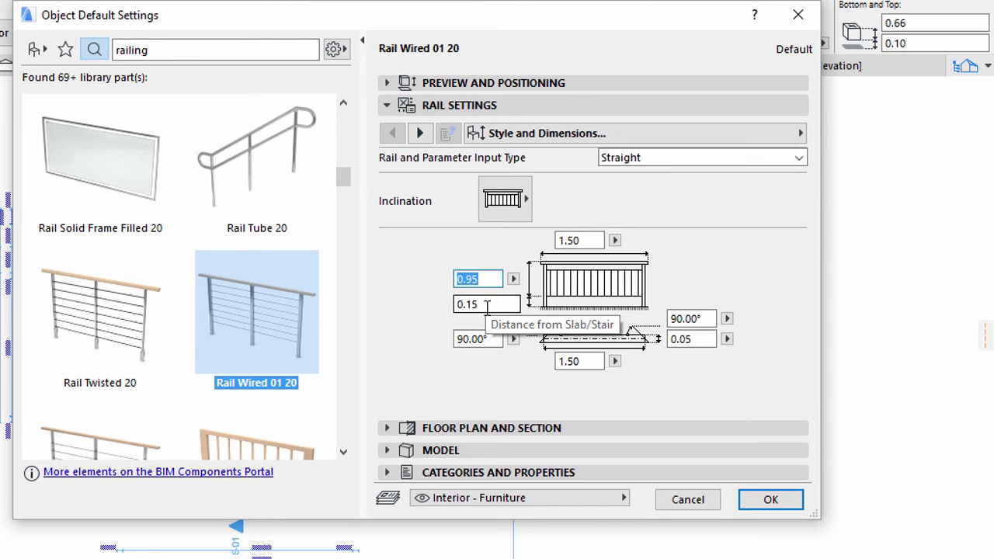
Set the rail's distance from slab to 0.20 and horizontal length to 1.20.
double_click(486, 305)
text(0.20)
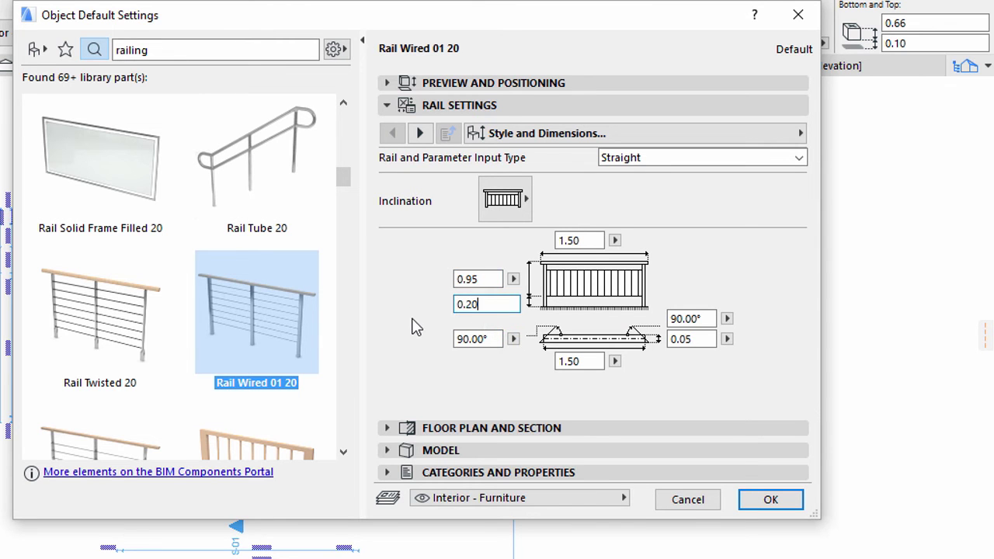
key(Return)
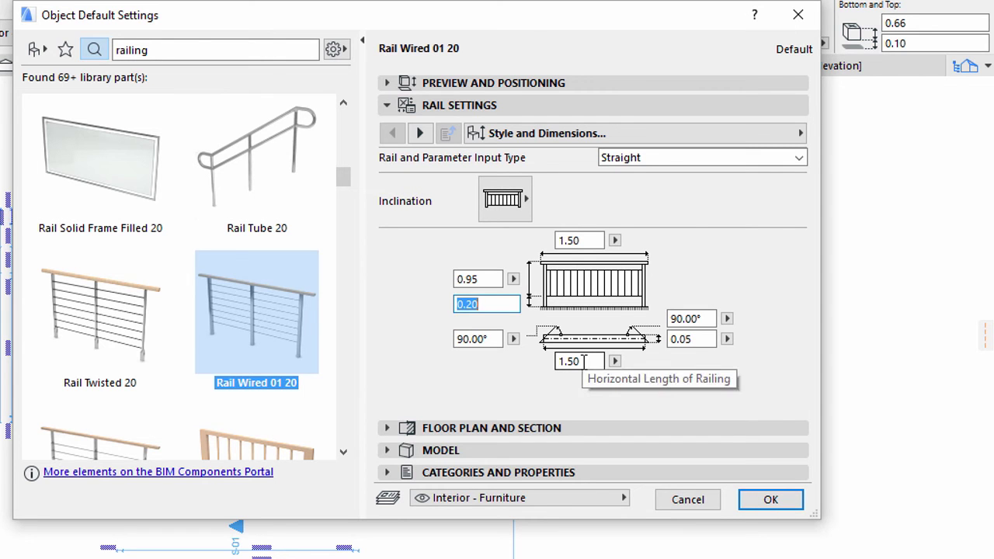
click(583, 360)
text(1.20)
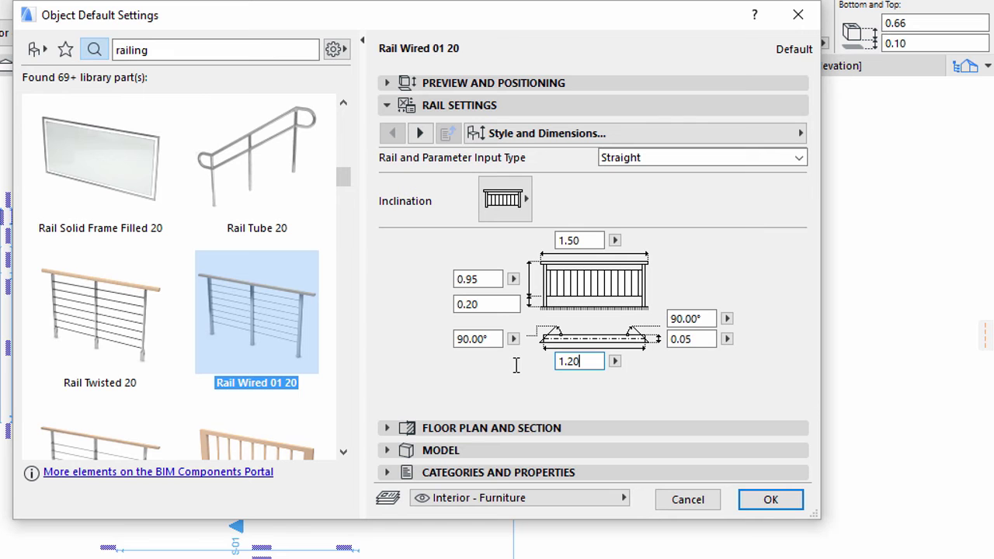
key(Return)
click(386, 105)
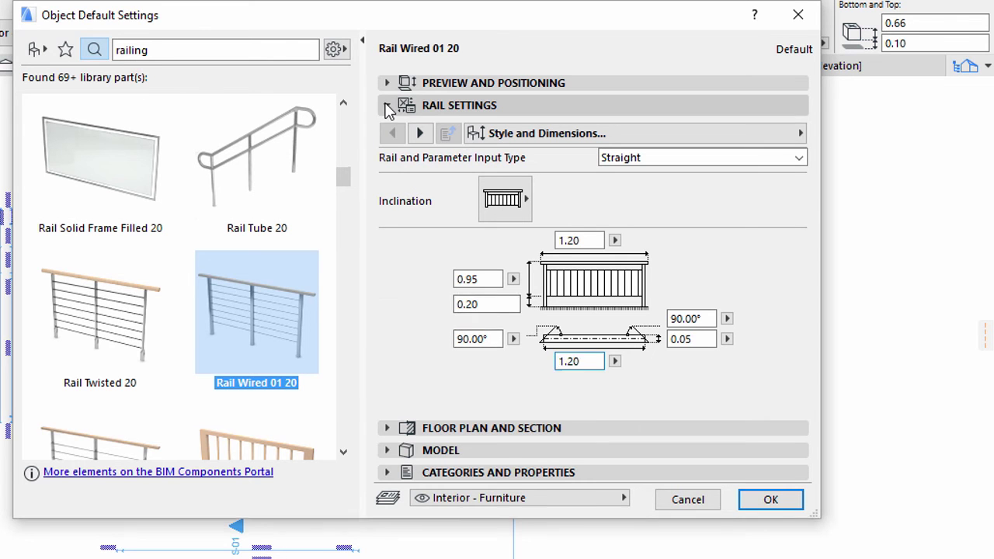
Make the rail Non-Load-Bearing, Exterior, classified Railing, on the Interior - Furniture layer.
click(387, 172)
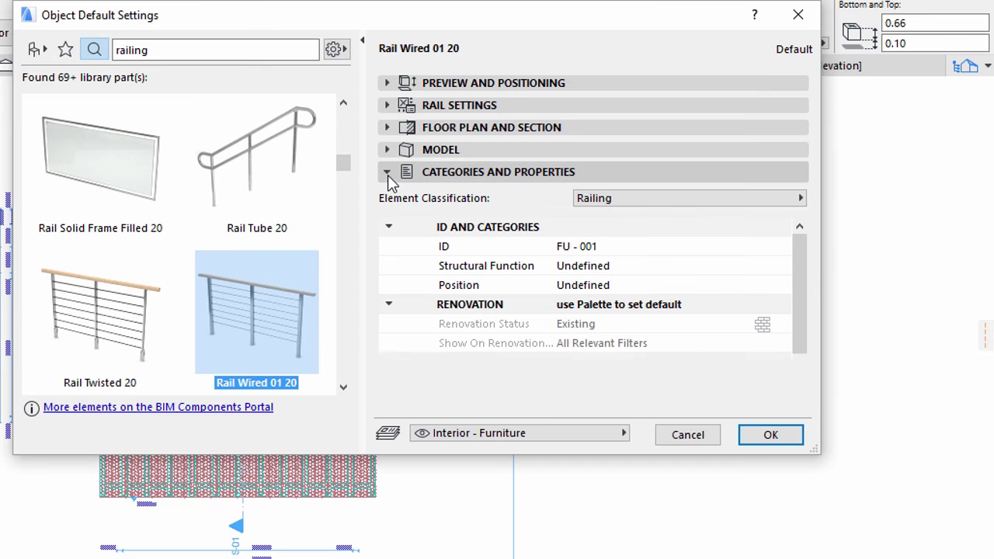
click(781, 267)
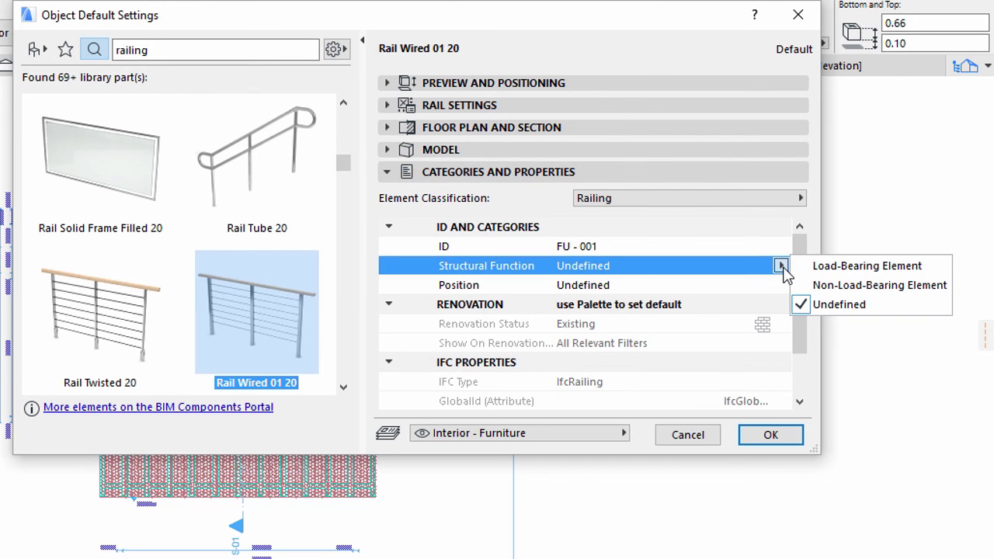
click(829, 286)
click(782, 285)
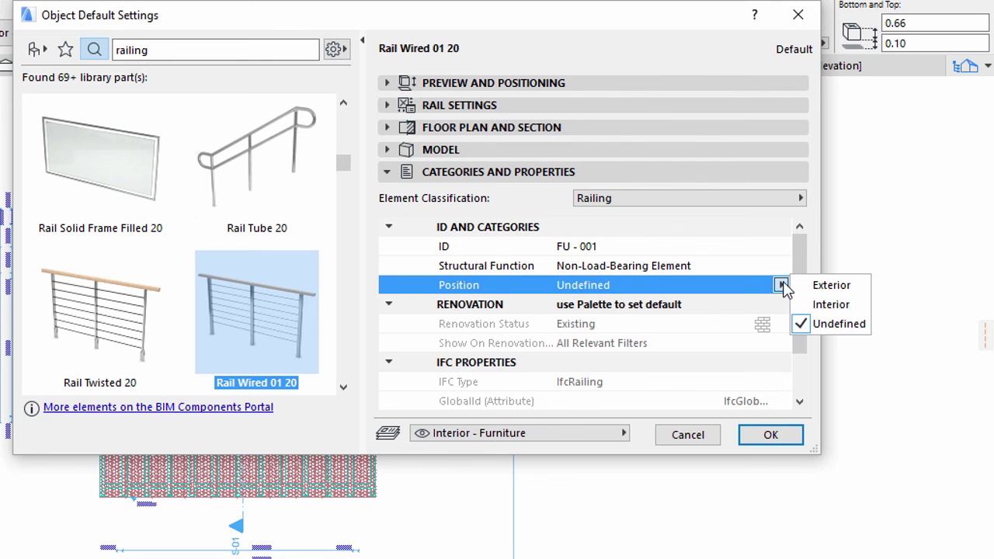
click(813, 293)
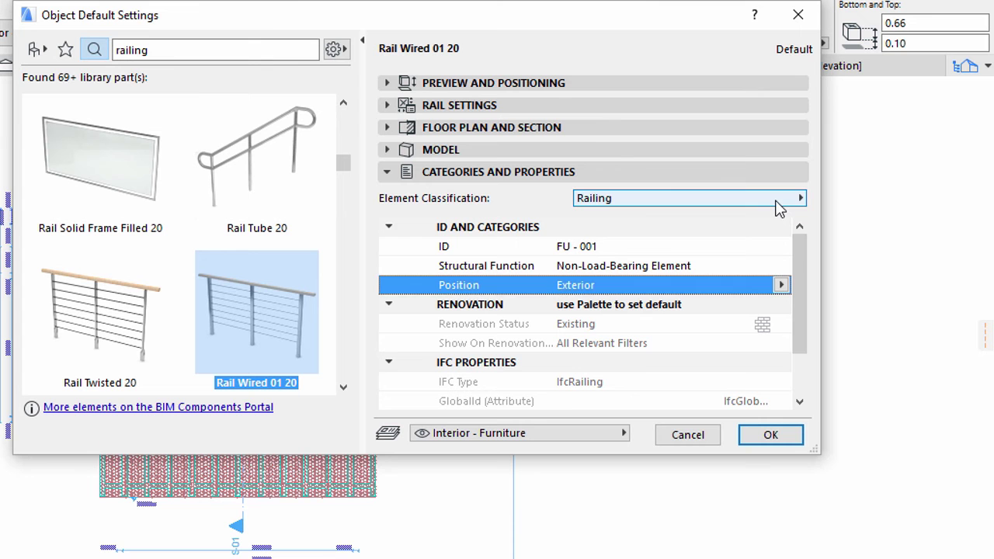
click(781, 204)
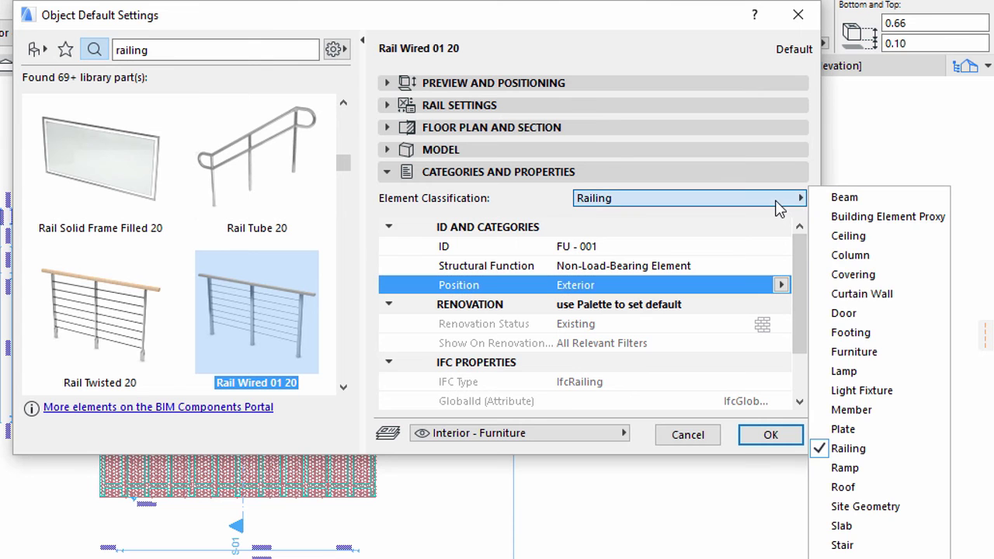
click(874, 450)
click(621, 433)
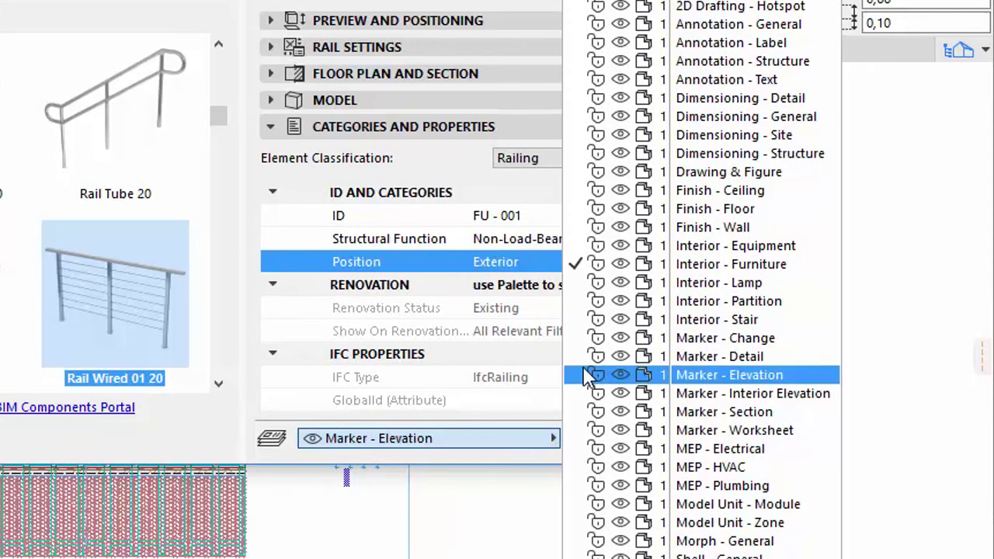
click(810, 269)
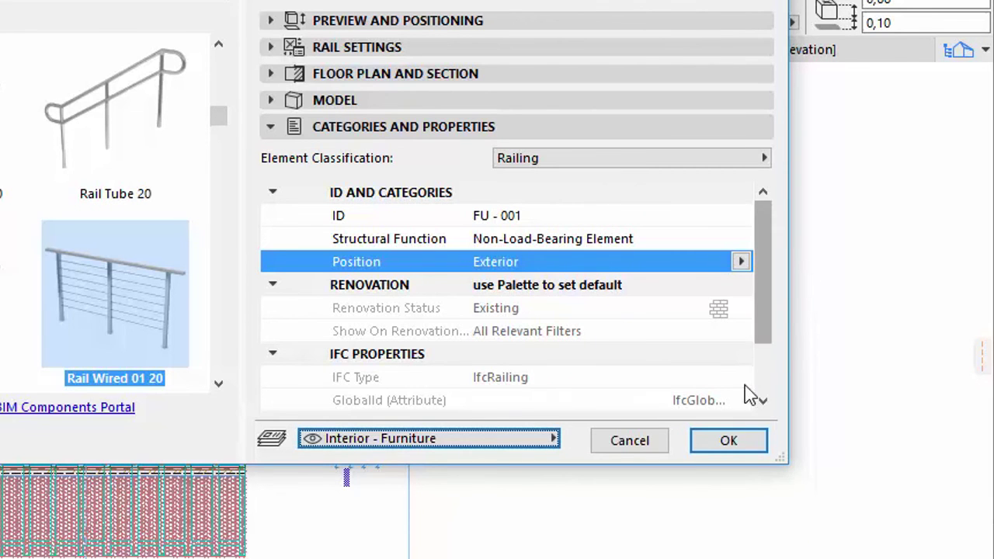
Accept the rail defaults and place the first Rail Wired 01 20 on the Gallery plan.
click(728, 448)
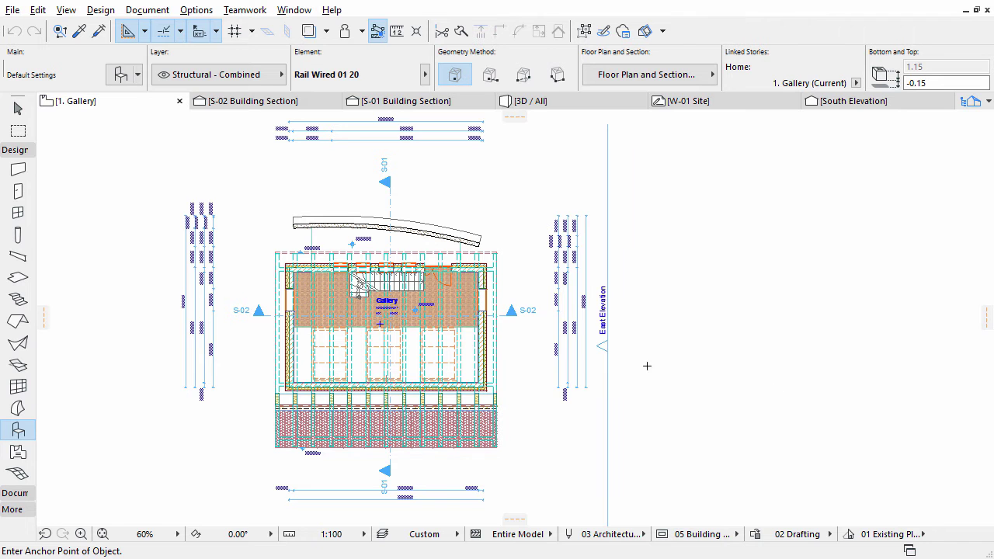
scroll(311, 244, up, 4)
scroll(347, 391, up, 6)
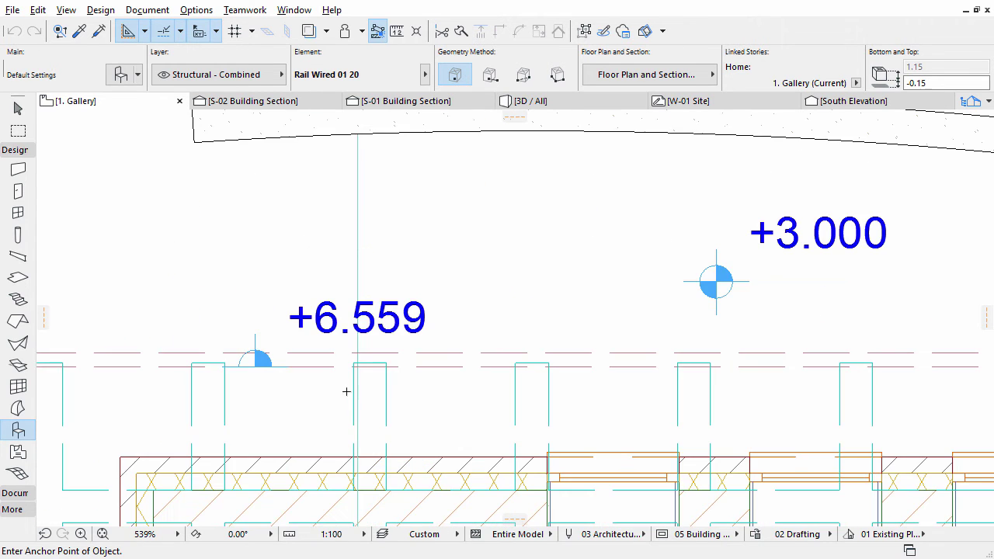
click(358, 453)
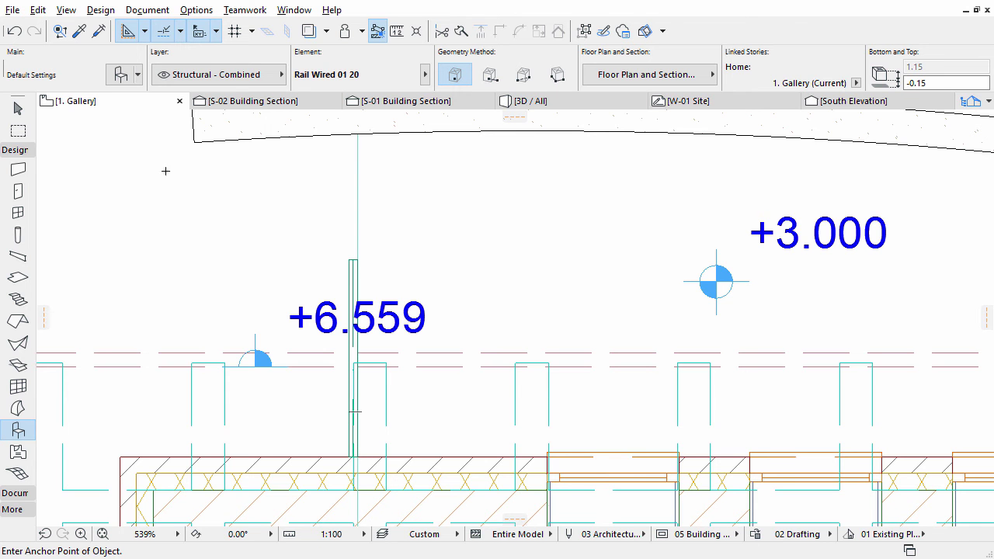
Reopen the rail defaults and move its anchor point to the bottom-left corner.
click(121, 75)
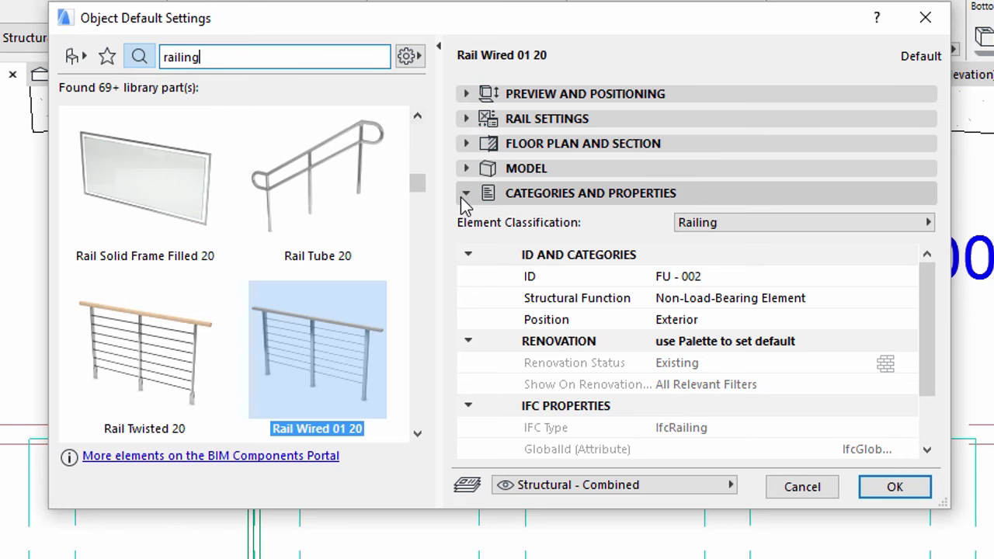
click(504, 187)
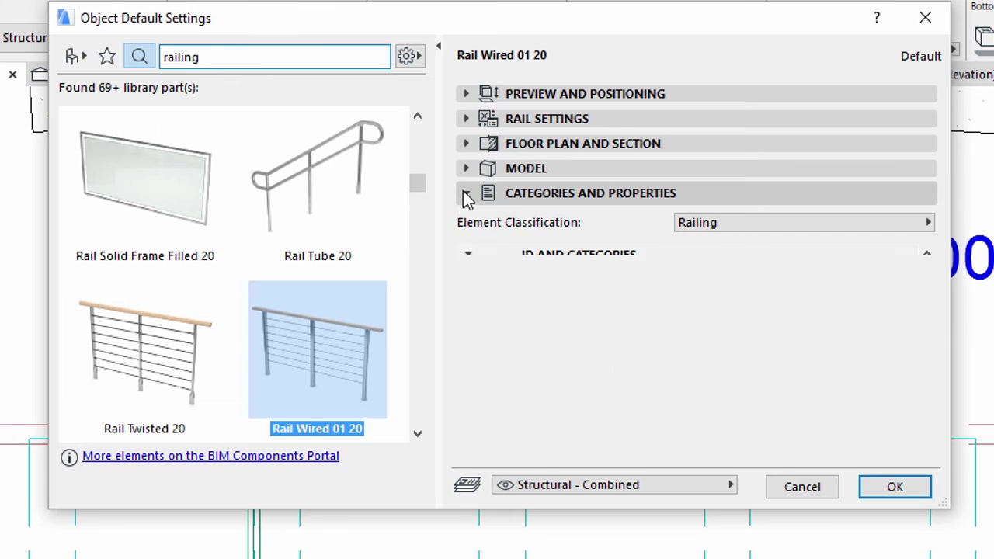
click(469, 94)
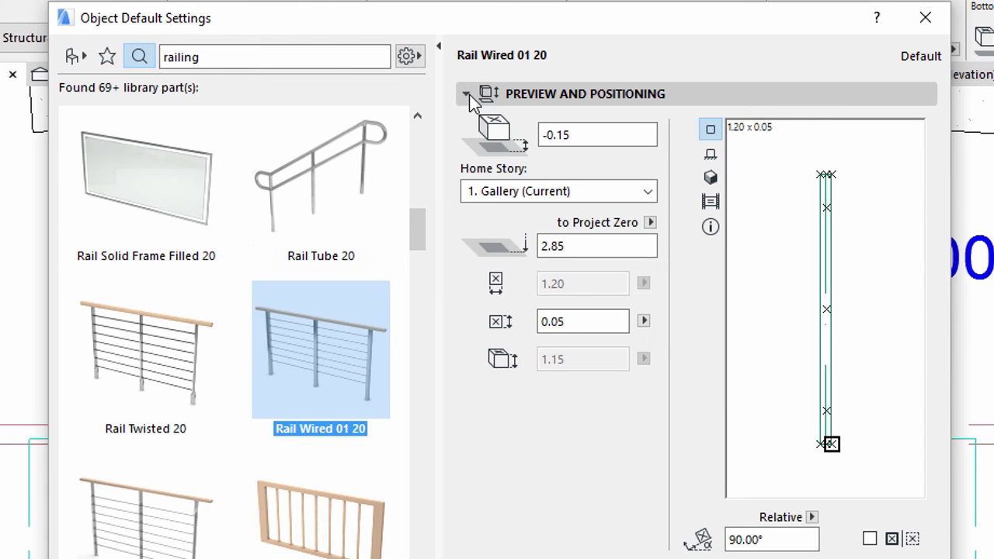
click(820, 443)
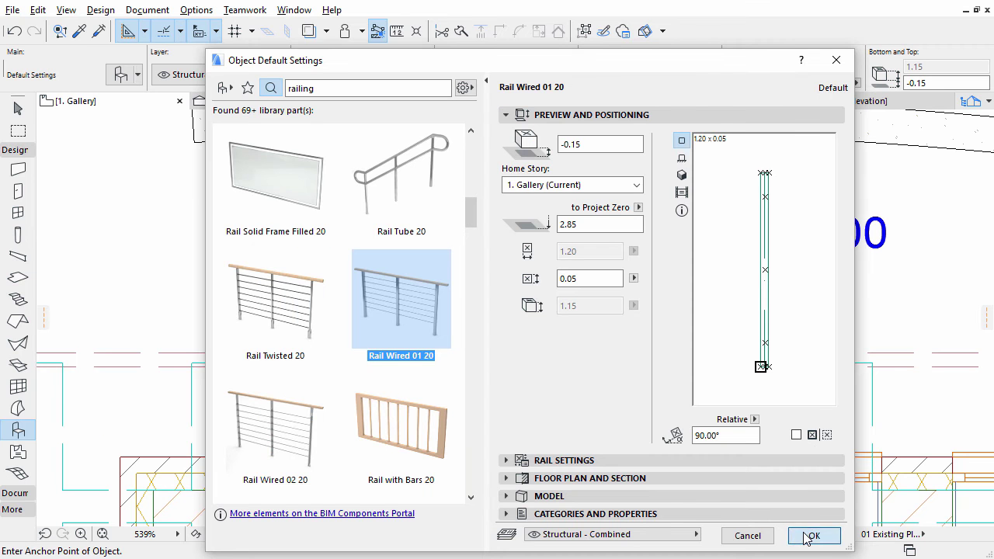
Apply the new rail defaults and place a Rail Wired 01 20 at the terrace wall near +6.559.
click(814, 535)
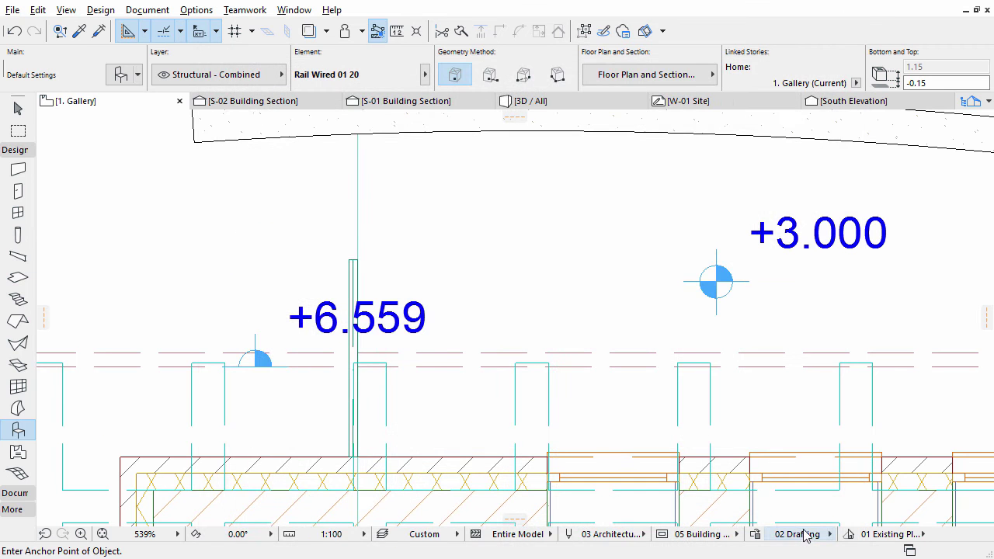
scroll(605, 299, down, 2)
scroll(488, 303, down, 1)
middle_drag(489, 304, 104, 327)
scroll(735, 398, up, 2)
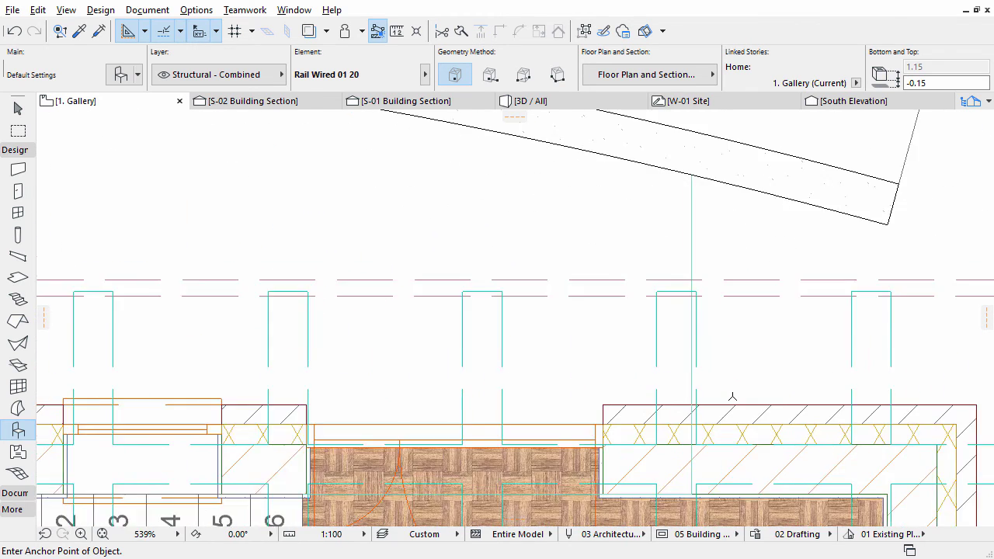
scroll(703, 393, up, 3)
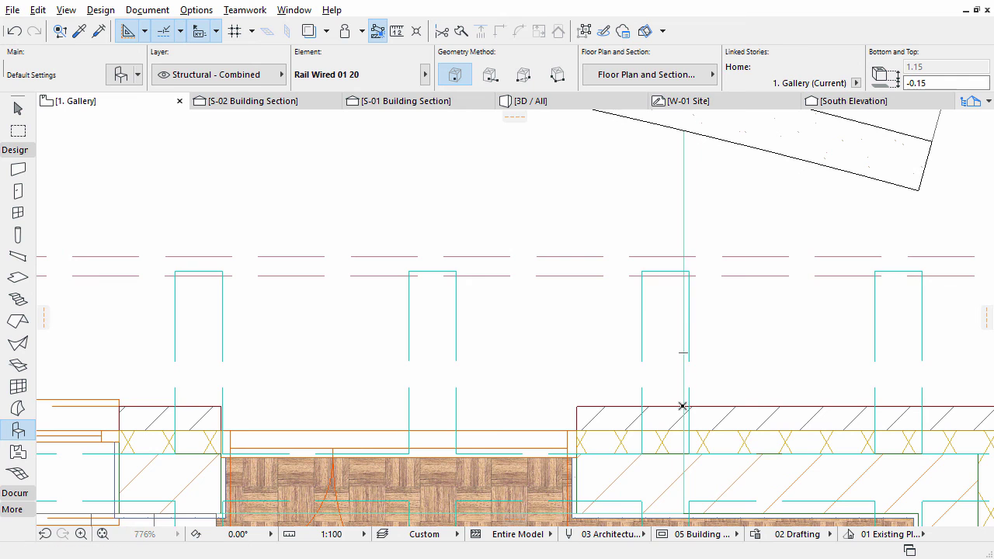
click(681, 402)
scroll(656, 390, down, 1)
scroll(657, 390, down, 5)
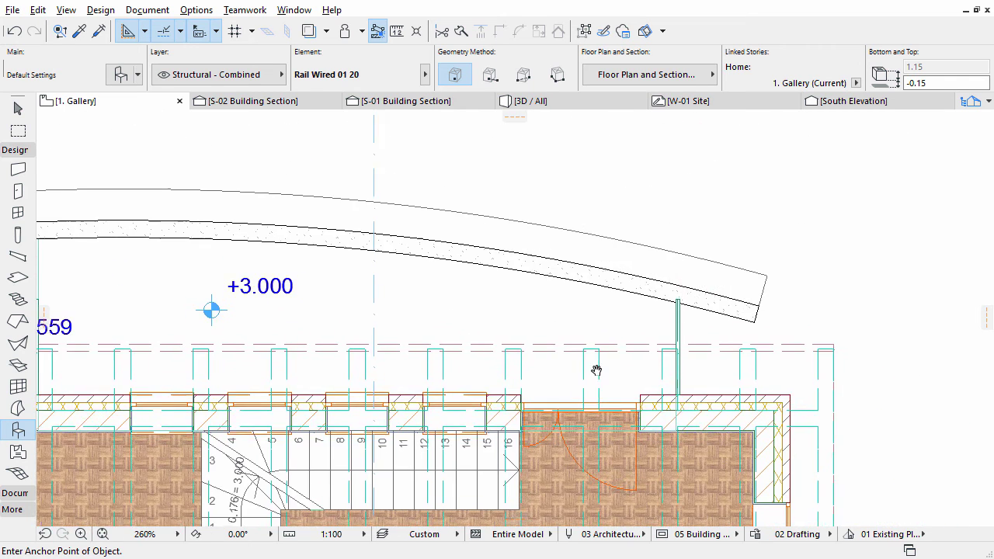
middle_drag(594, 366, 777, 350)
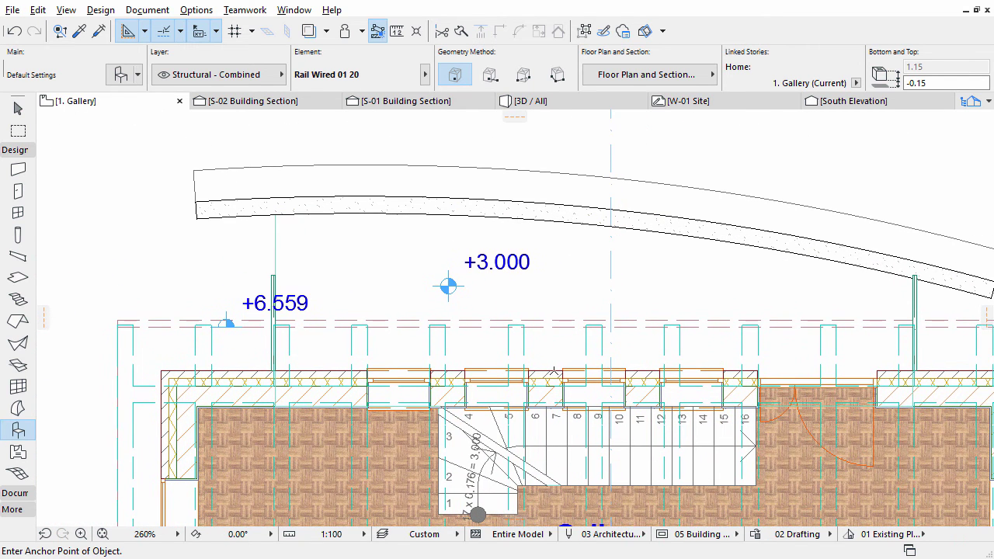
scroll(248, 287, up, 3)
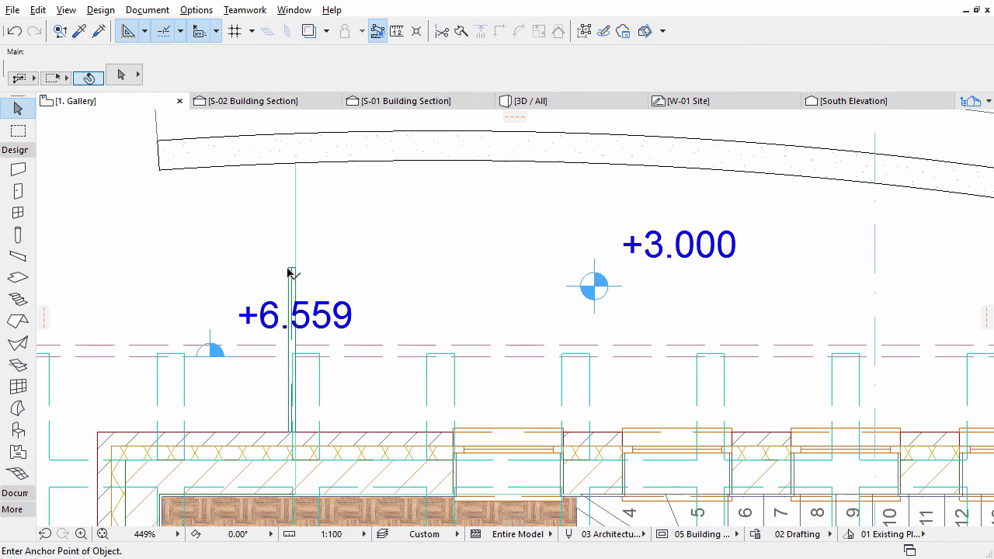
Stretch the second wired rail's end to the curved terrace edge, about 1.96 long.
click(292, 271)
scroll(289, 273, up, 6)
click(285, 305)
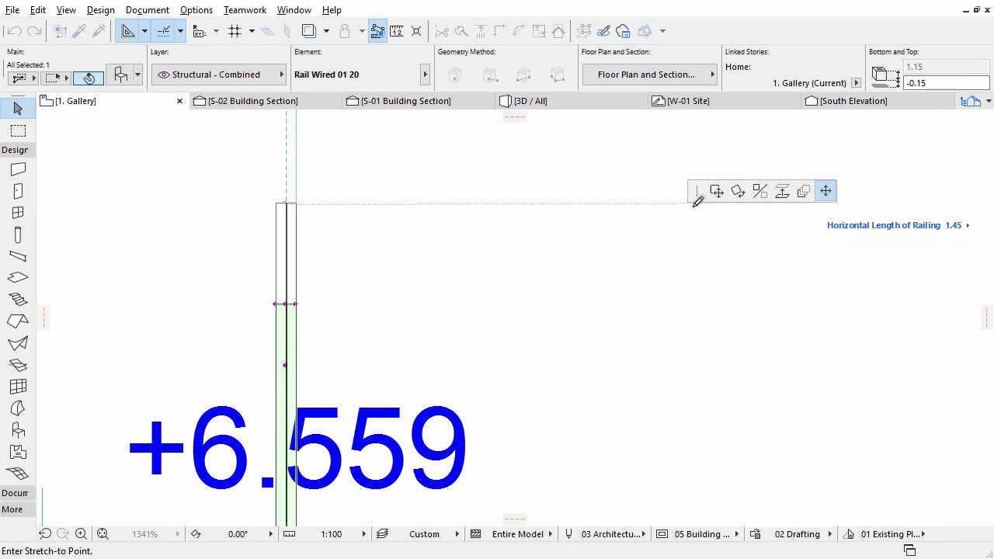
scroll(372, 193, down, 3)
middle_drag(357, 240, 365, 345)
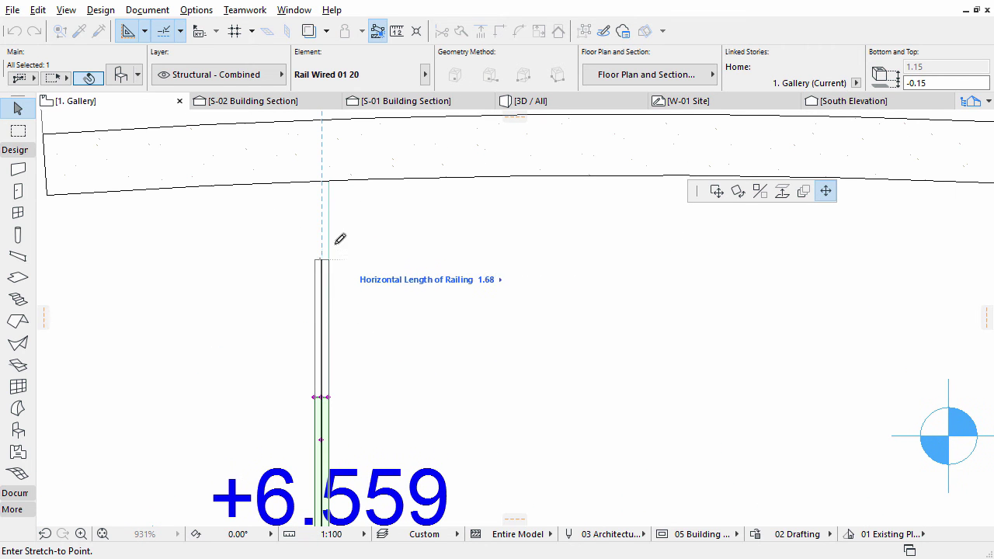
click(331, 175)
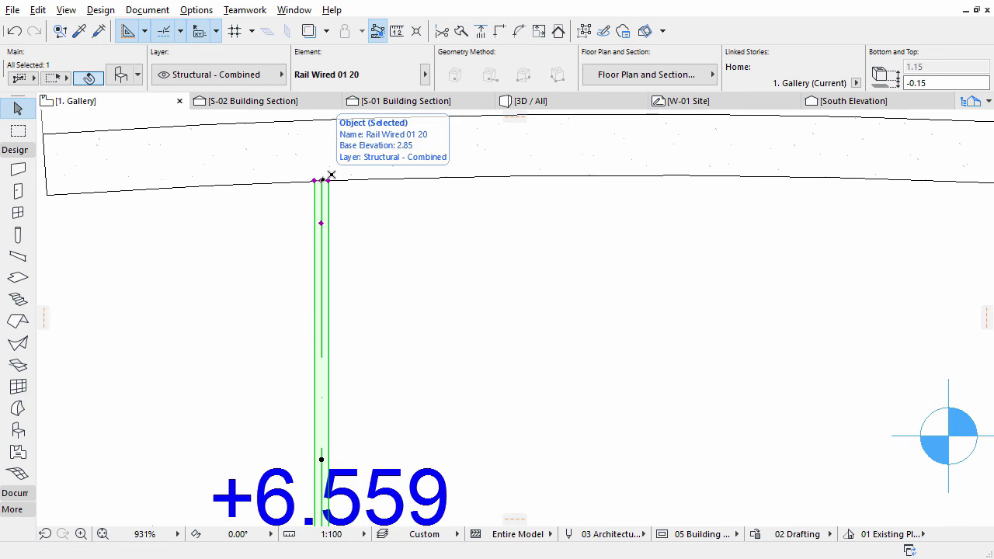
scroll(323, 182, down, 3)
key(Escape)
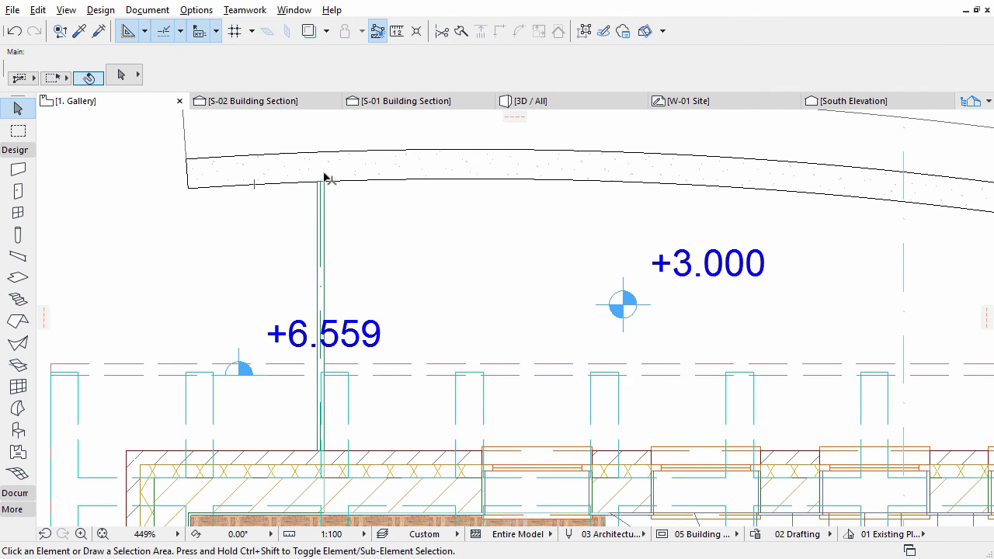
Switch to the 3D / All view and select the wired railing beside the brick wall.
click(544, 103)
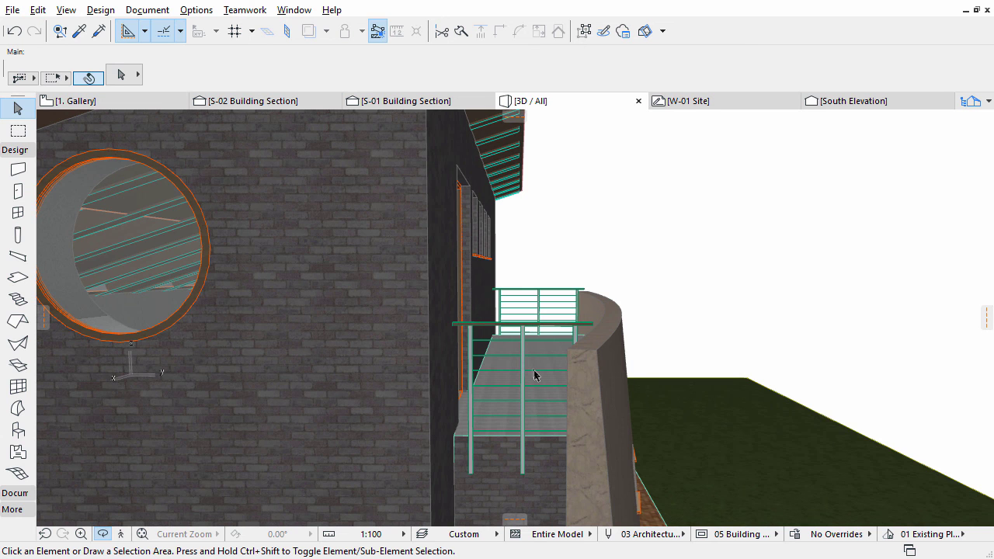
click(524, 329)
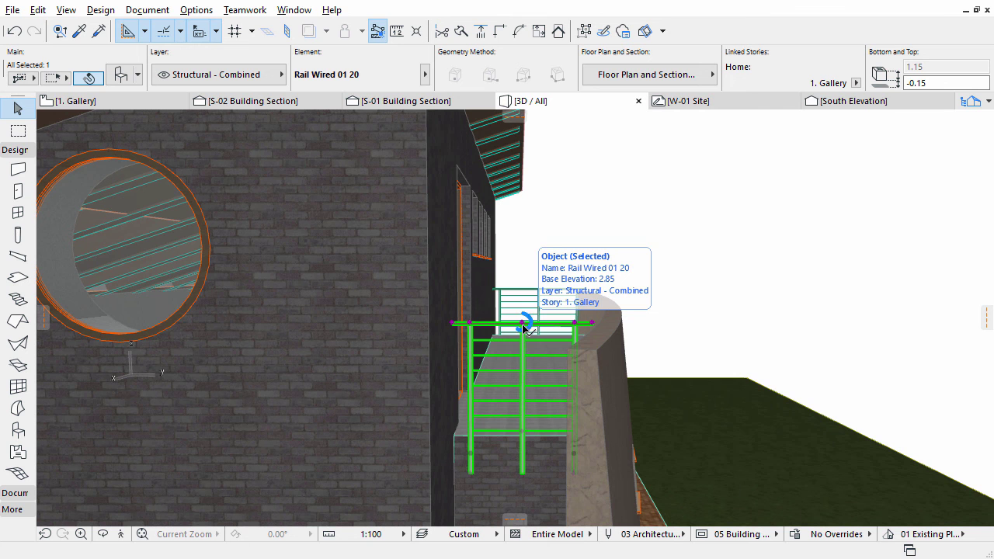
Set the selected rail's Number of Posts to 2 on the Handrail and Post page.
click(123, 77)
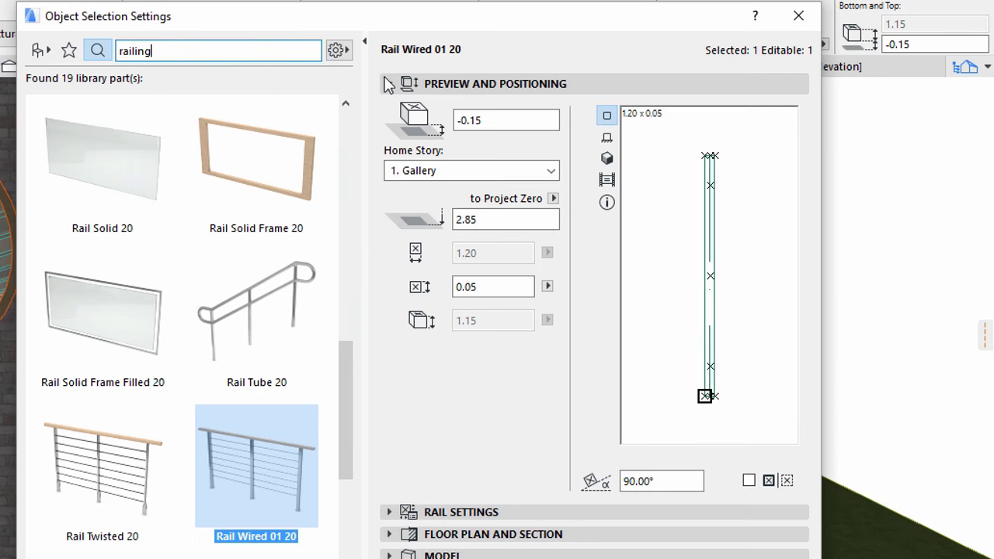
click(388, 83)
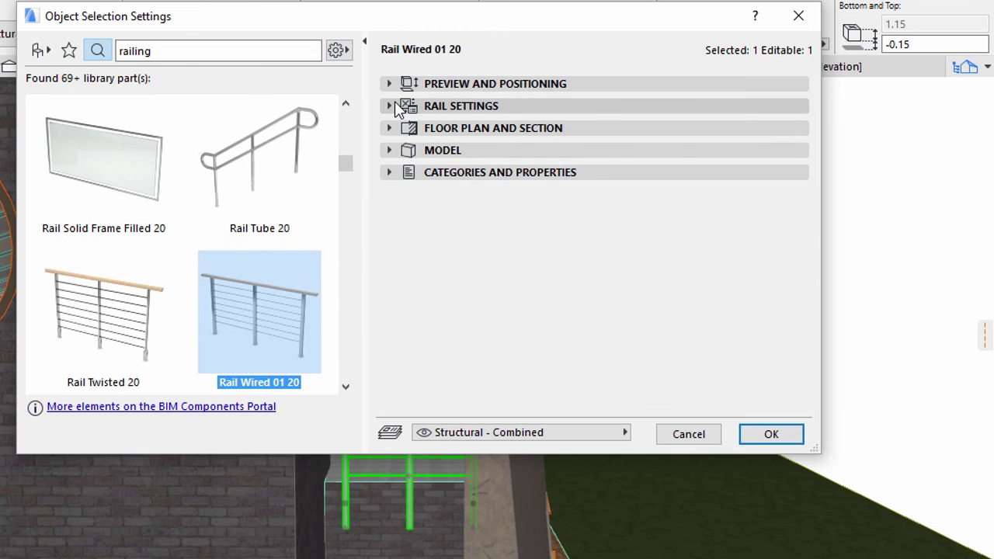
click(394, 104)
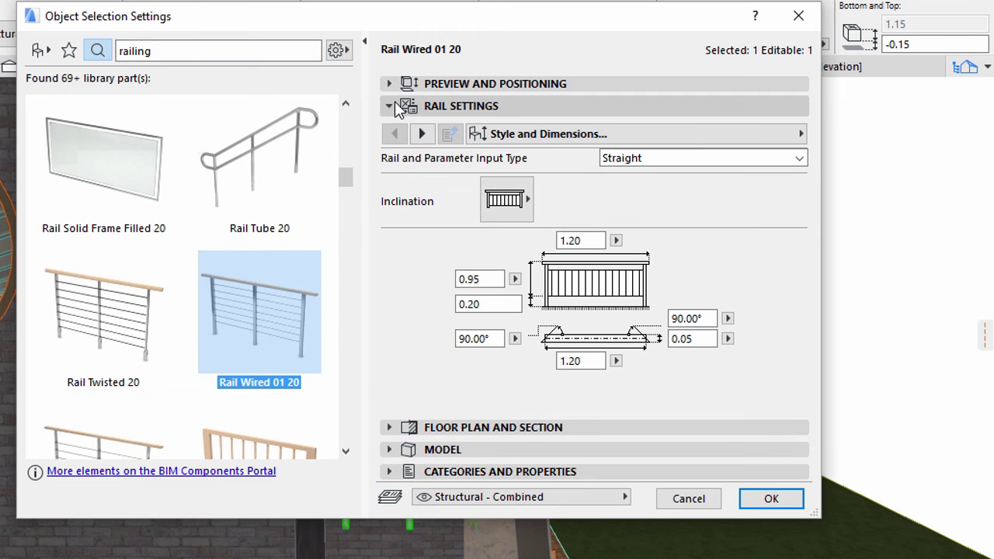
click(783, 138)
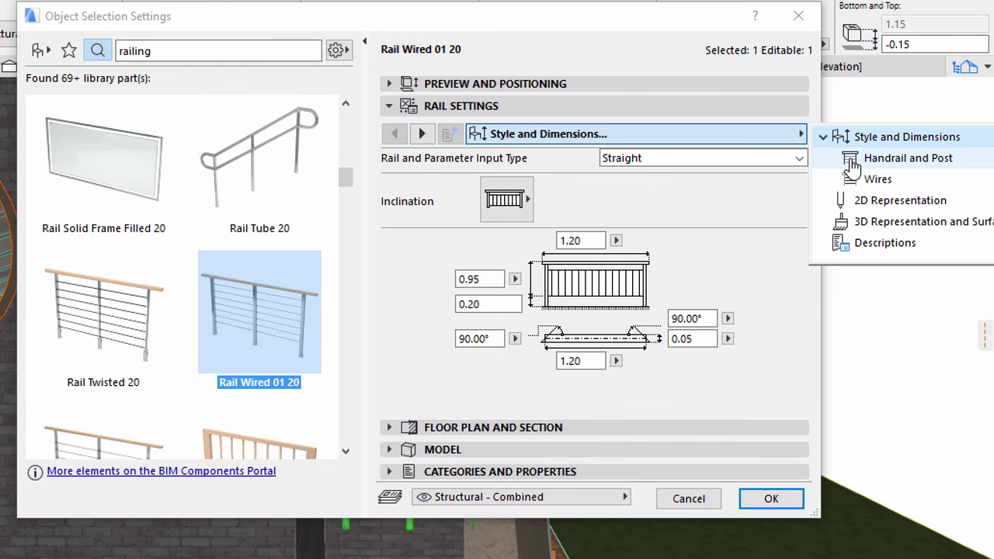
click(854, 160)
double_click(767, 247)
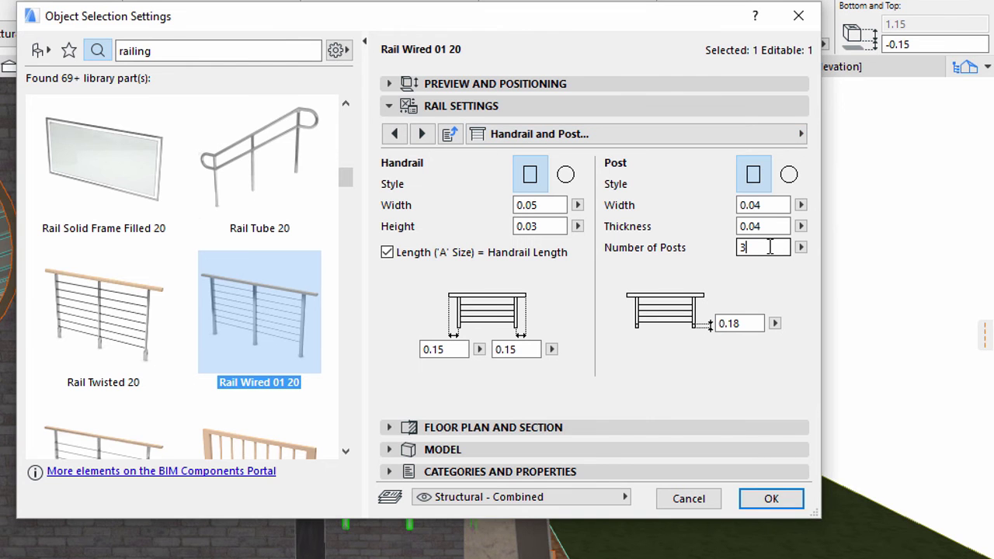
text(3)
drag(767, 247, 725, 247)
text(2)
key(Return)
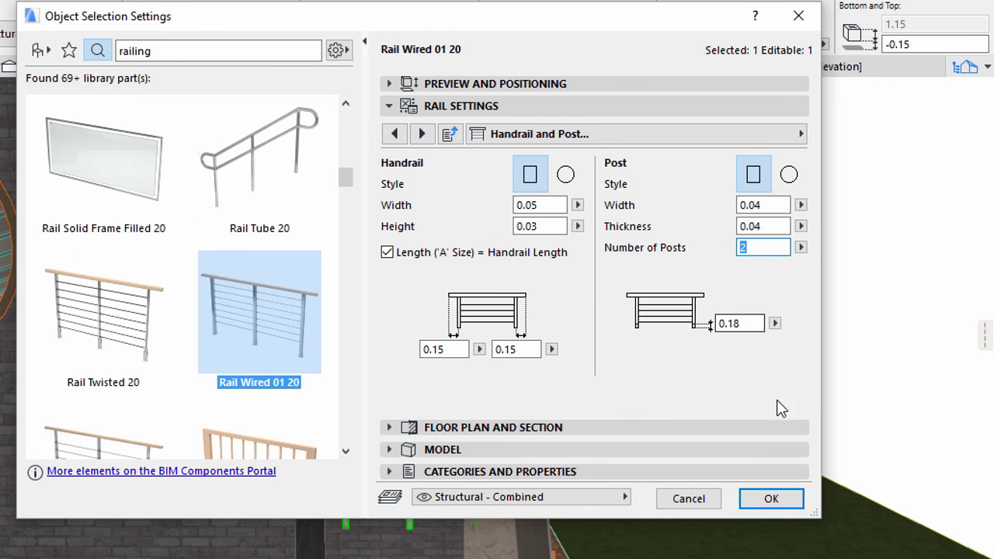
click(769, 500)
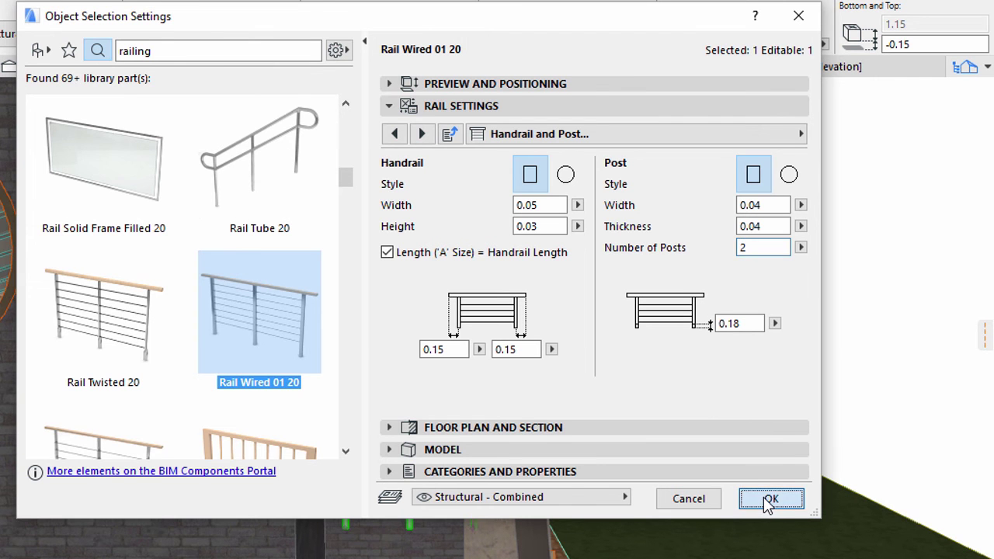